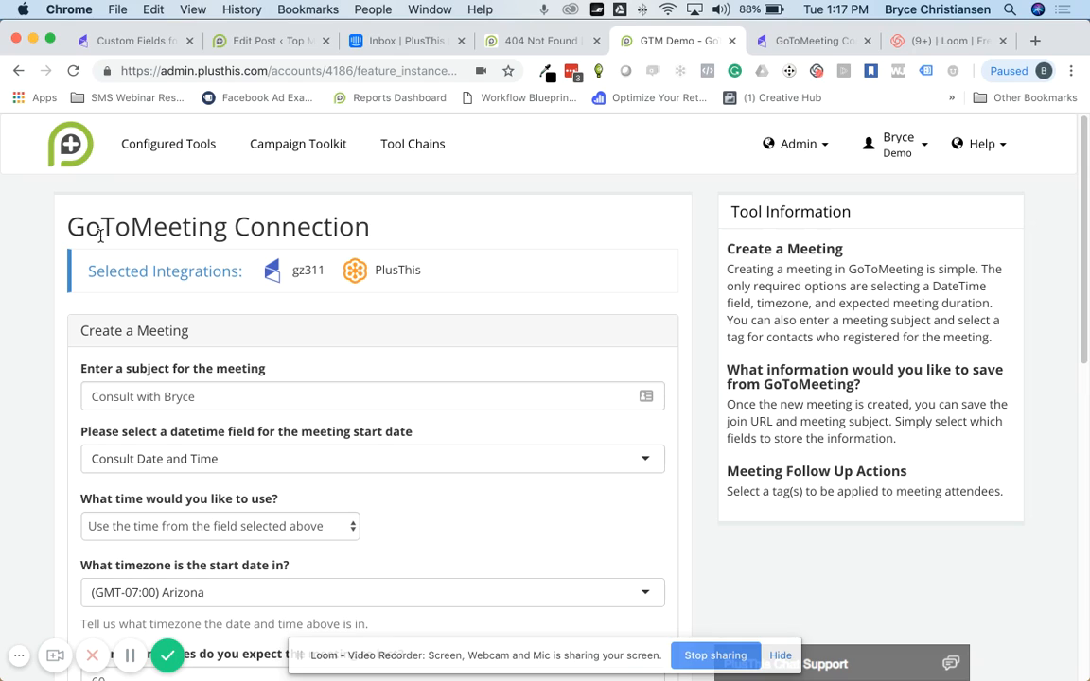
Review the GoToMeeting Connection campaign in Infusionsoft and the available days on the PlusThis demo booking page
{"action": "left_click", "coordinate": [768, 42]}
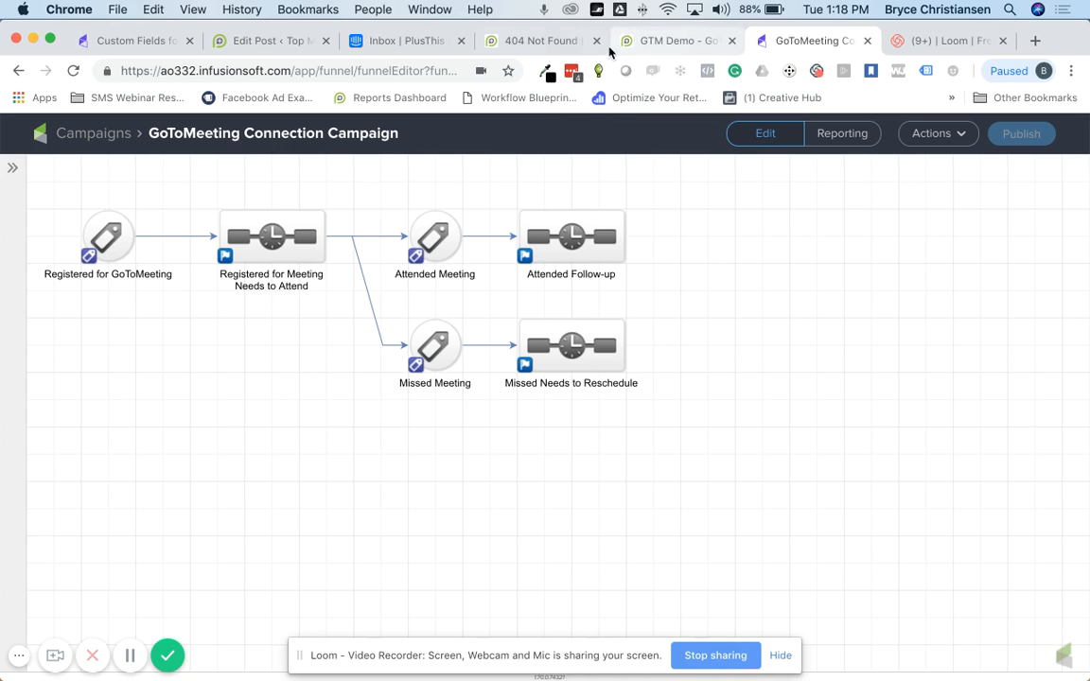
{"action": "left_click", "coordinate": [549, 42]}
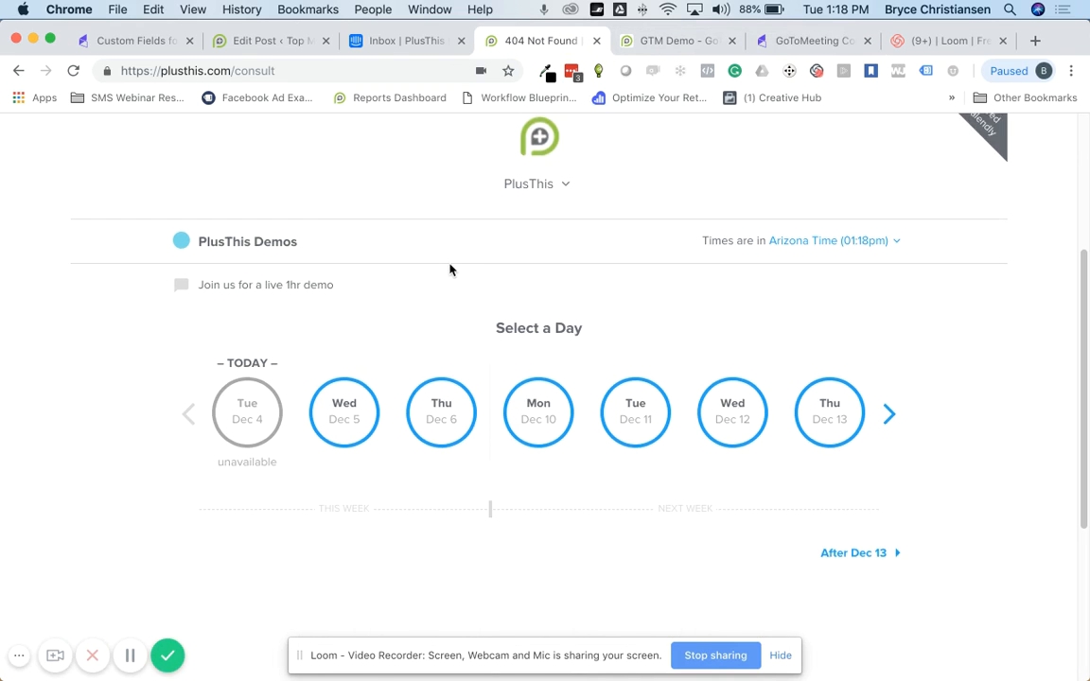
{"action": "scroll", "coordinate": [453, 268], "scroll_direction": "up", "scroll_amount": 5}
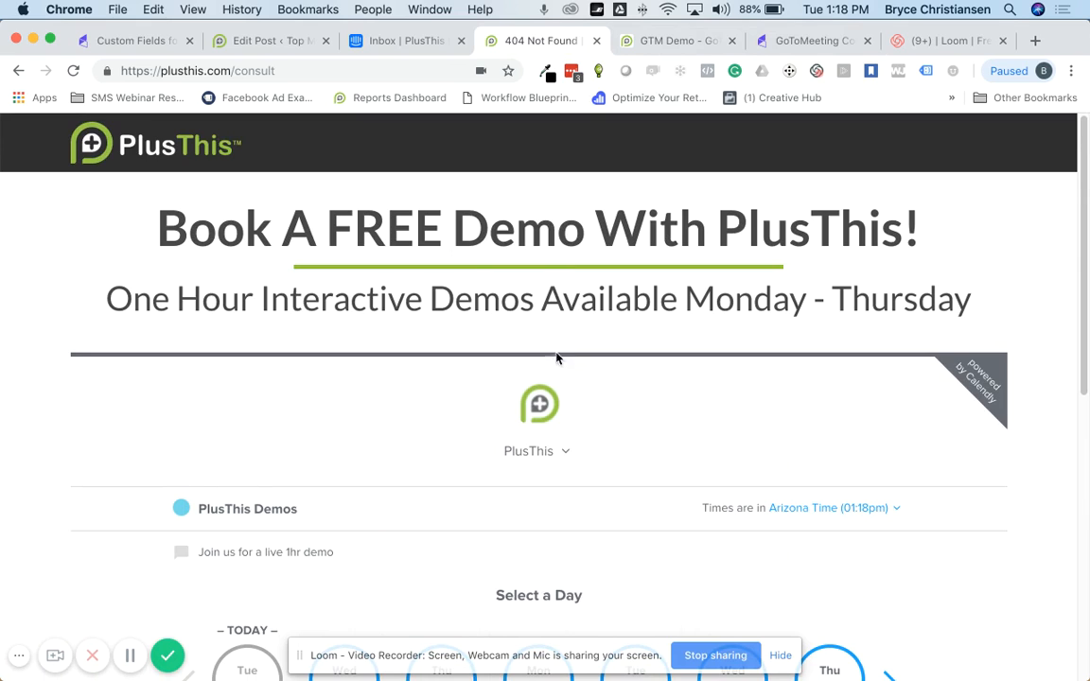
{"action": "scroll", "coordinate": [547, 369], "scroll_direction": "down", "scroll_amount": 3}
{"action": "scroll", "coordinate": [548, 369], "scroll_direction": "down", "scroll_amount": 2}
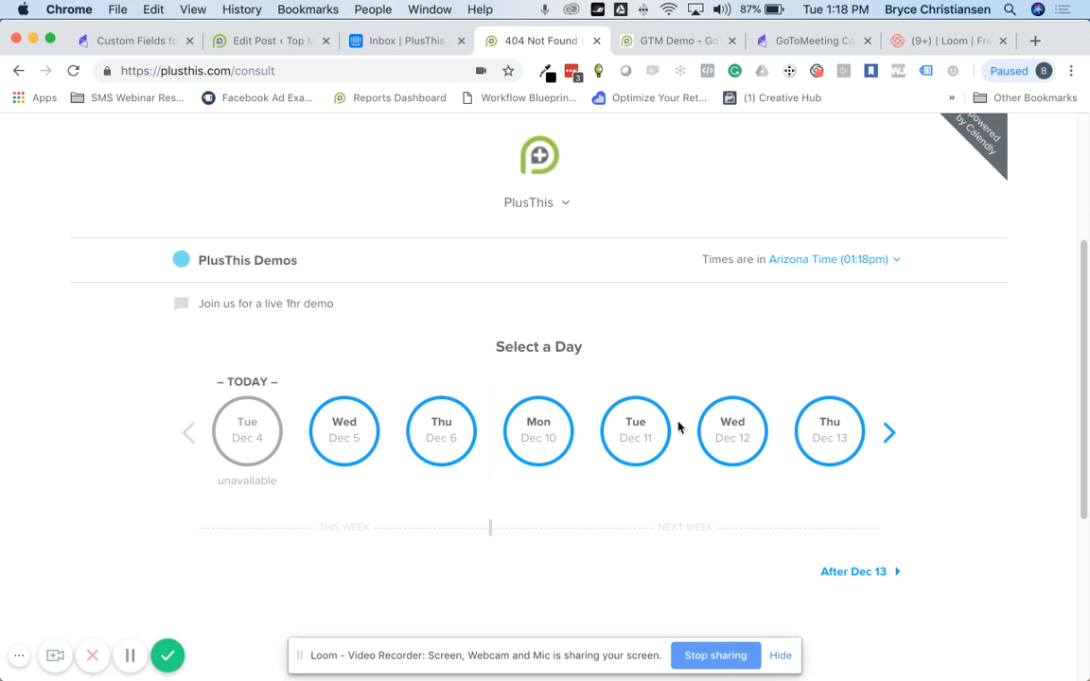
Return to the GoToMeeting Connection campaign in Infusionsoft and open the Registered for Meeting Needs to Attend sequence
{"action": "left_click", "coordinate": [648, 41]}
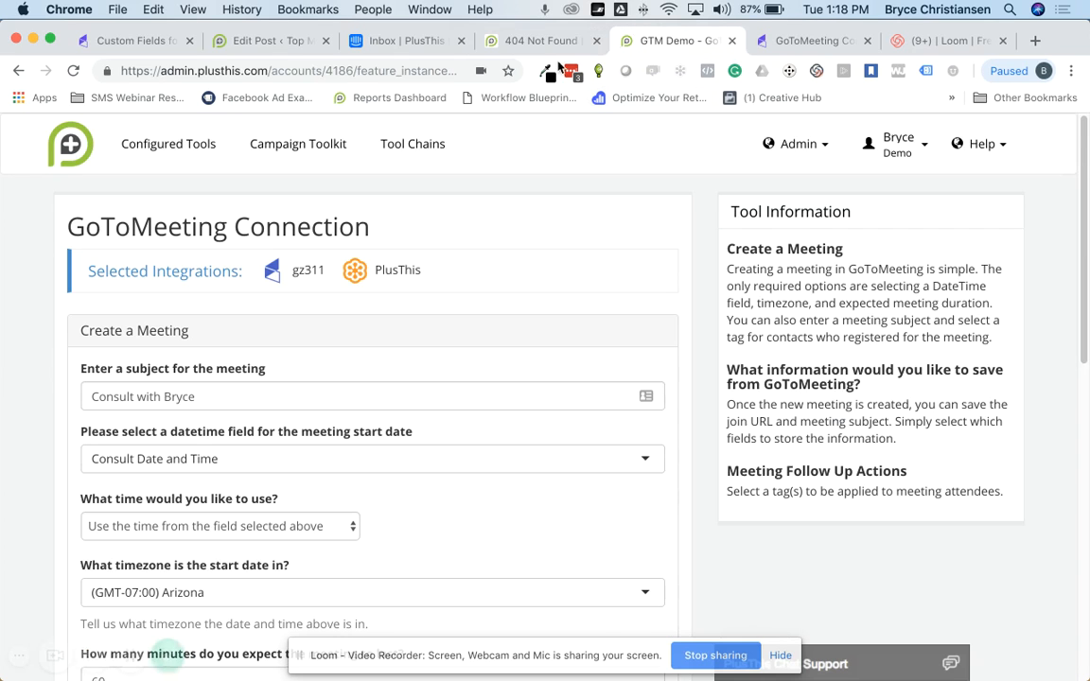
{"action": "left_click", "coordinate": [823, 41]}
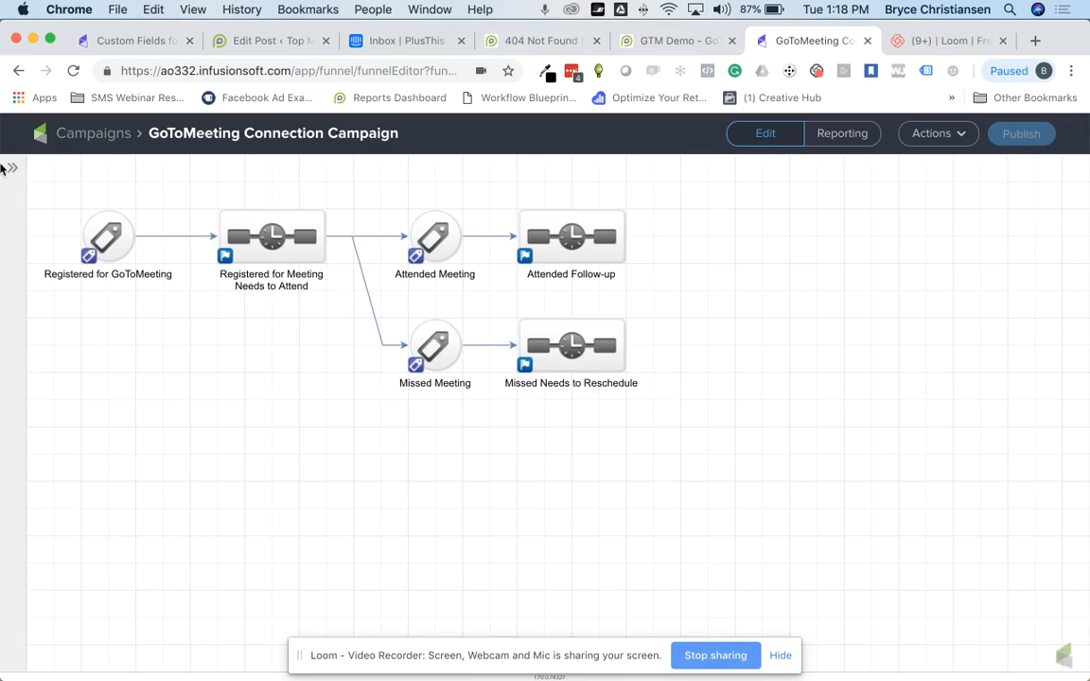
{"action": "double_click", "coordinate": [258, 237]}
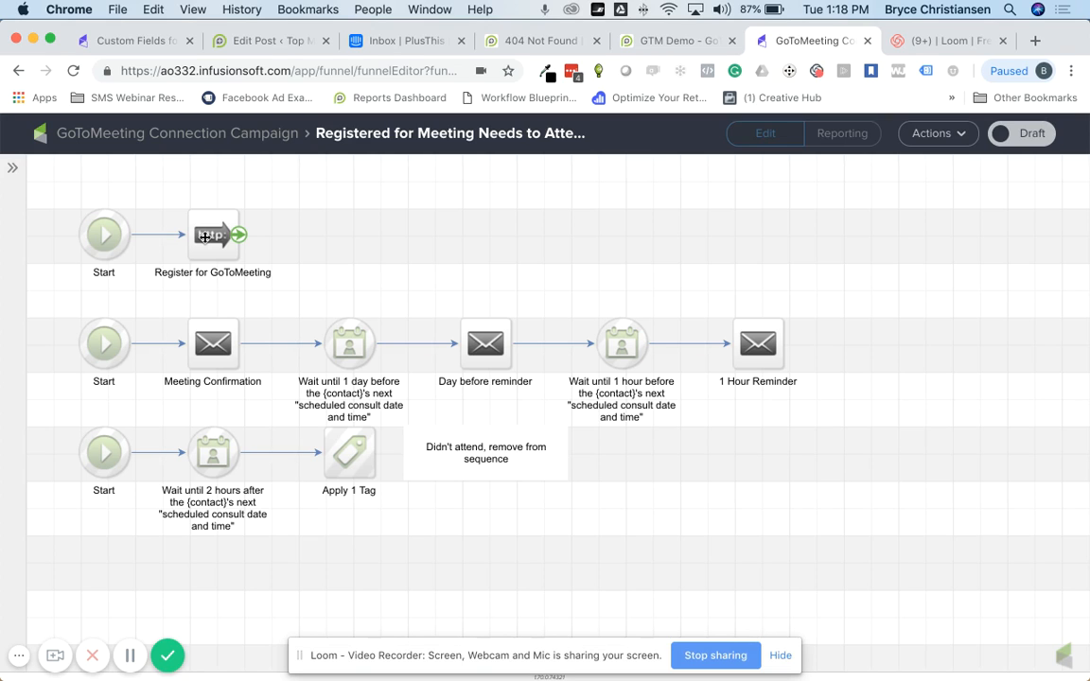
Add a Send HTTP Post element beside Register for GoToMeeting in the sequence and open its settings
{"action": "left_click", "coordinate": [13, 173]}
{"action": "scroll", "coordinate": [75, 322], "scroll_direction": "down", "scroll_amount": 4}
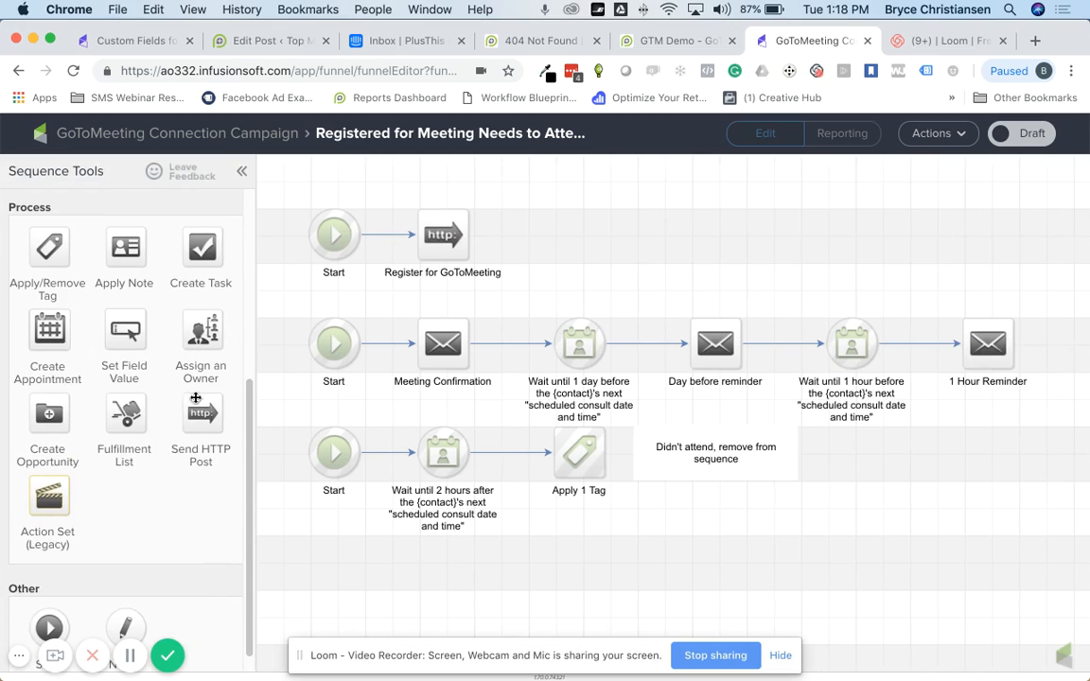
{"action": "left_click_drag", "start_coordinate": [196, 398], "coordinate": [554, 235]}
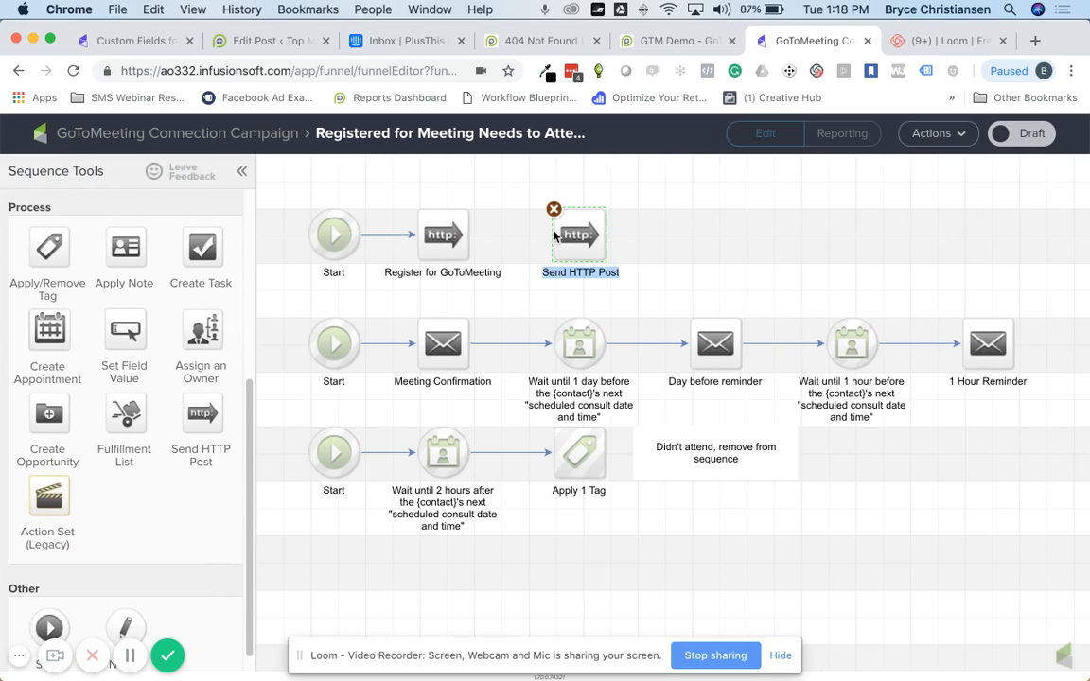
{"action": "double_click", "coordinate": [572, 238]}
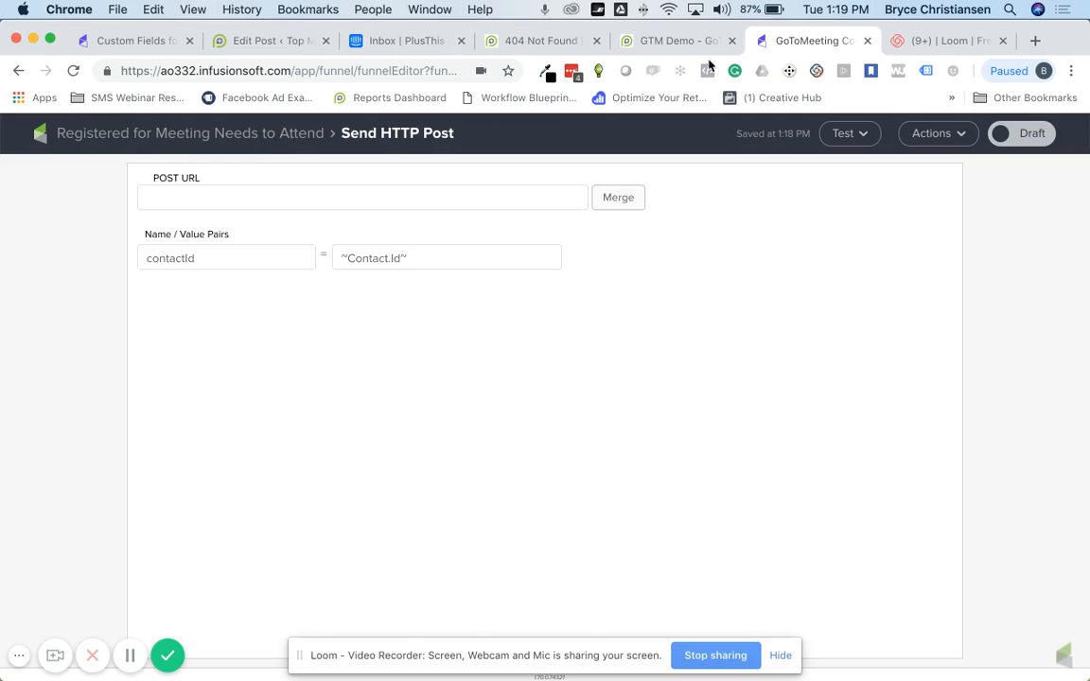
Go back to the sequence and delete the extra Send HTTP Post element
{"action": "left_click", "coordinate": [187, 139]}
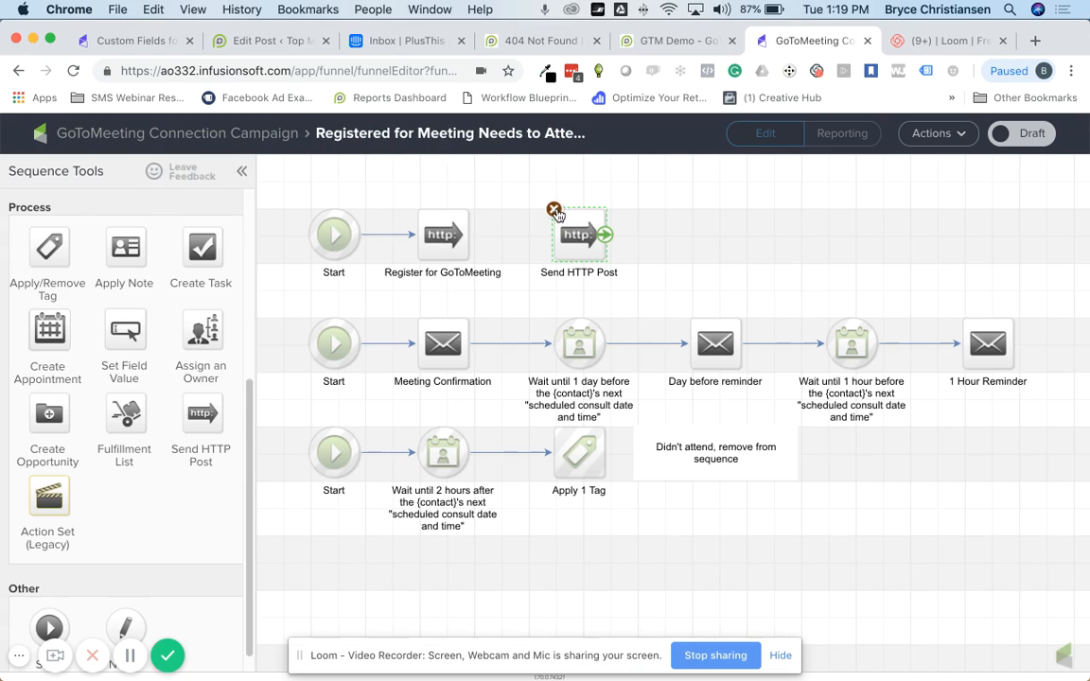
{"action": "left_click", "coordinate": [553, 210]}
{"action": "left_click", "coordinate": [689, 168]}
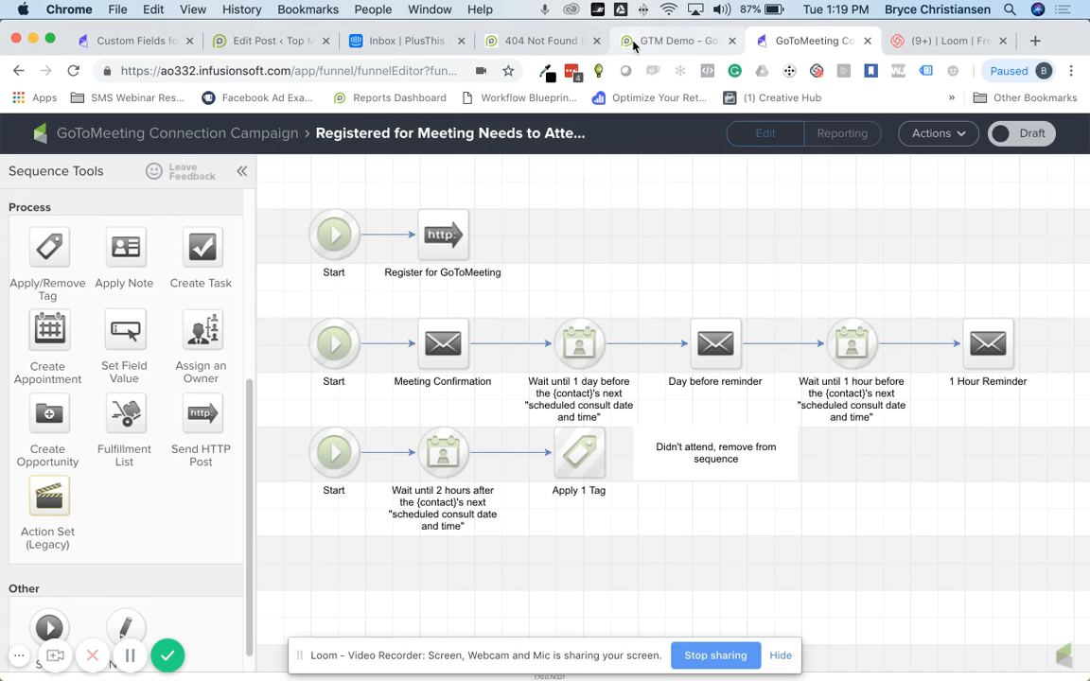
Check the PlusThis demo booking page again and open the Meeting Confirmation email in the Infusionsoft sequence
{"action": "left_click", "coordinate": [499, 45]}
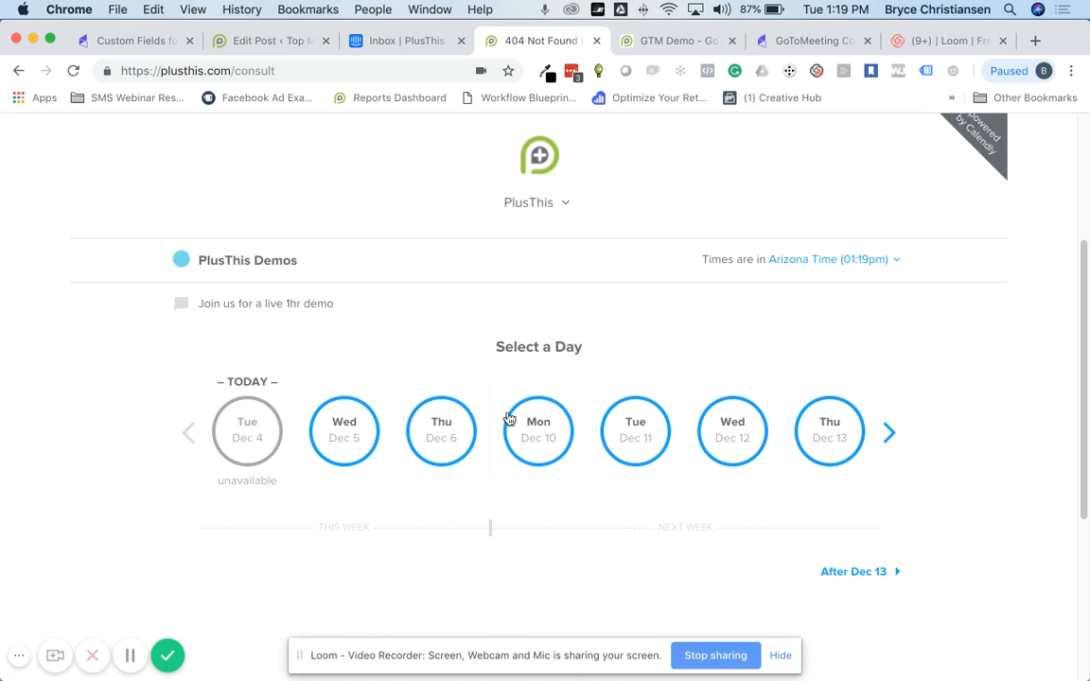
{"action": "left_click", "coordinate": [769, 46]}
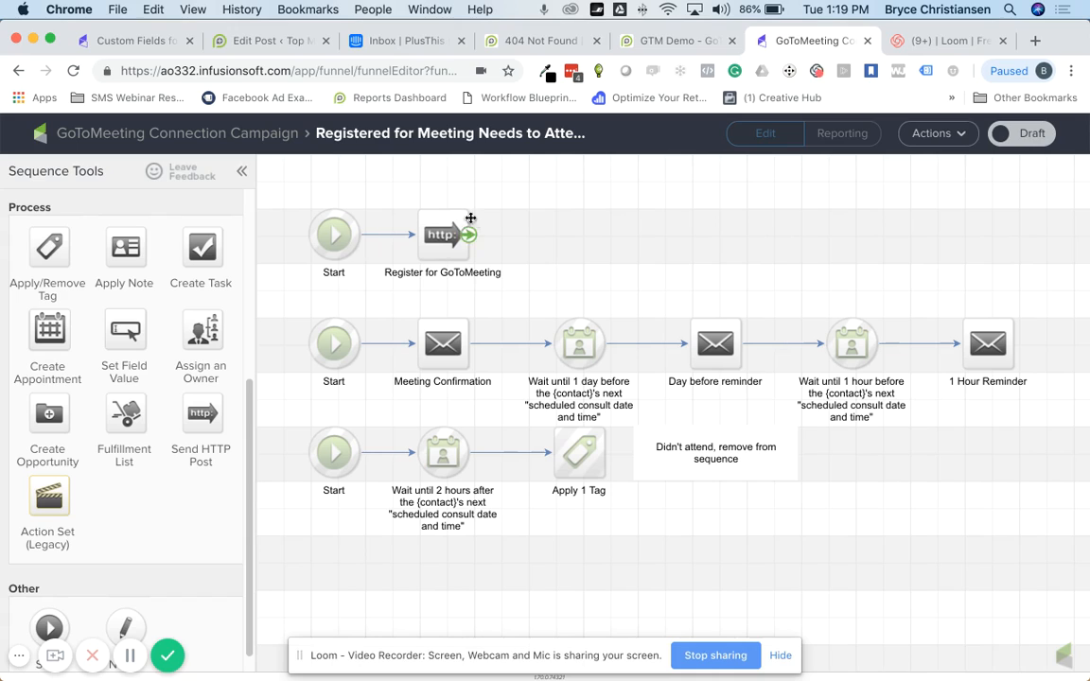
{"action": "left_click", "coordinate": [437, 350]}
{"action": "double_click", "coordinate": [437, 350]}
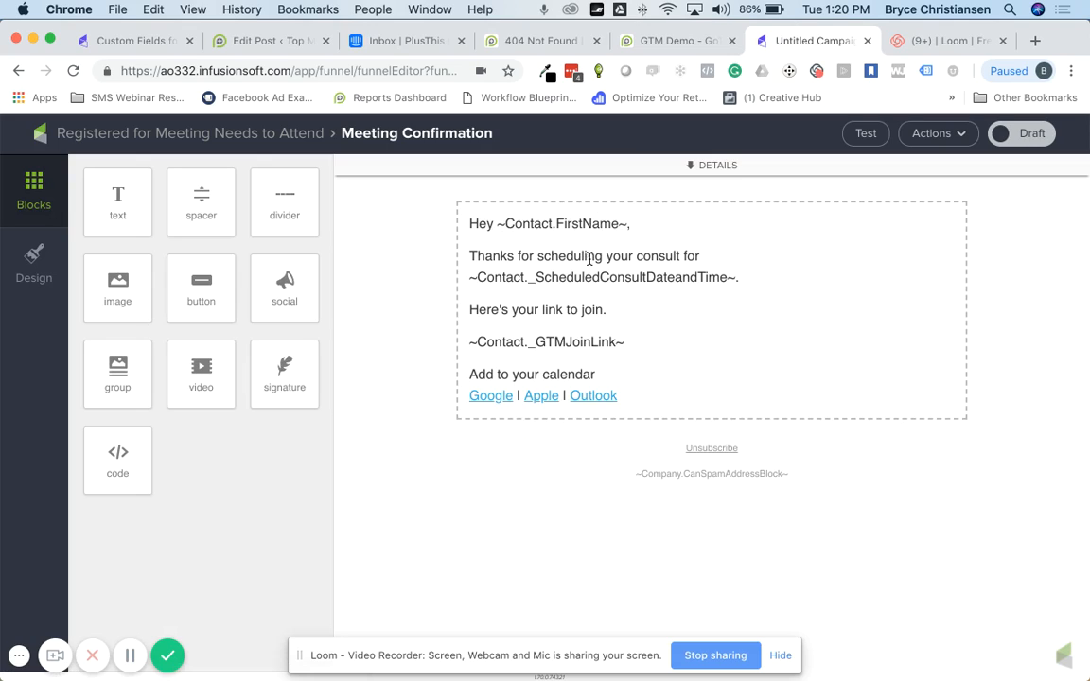
View the custom contact merge fields available for the confirmation email's text, and return to the sequence
{"action": "left_click", "coordinate": [469, 277]}
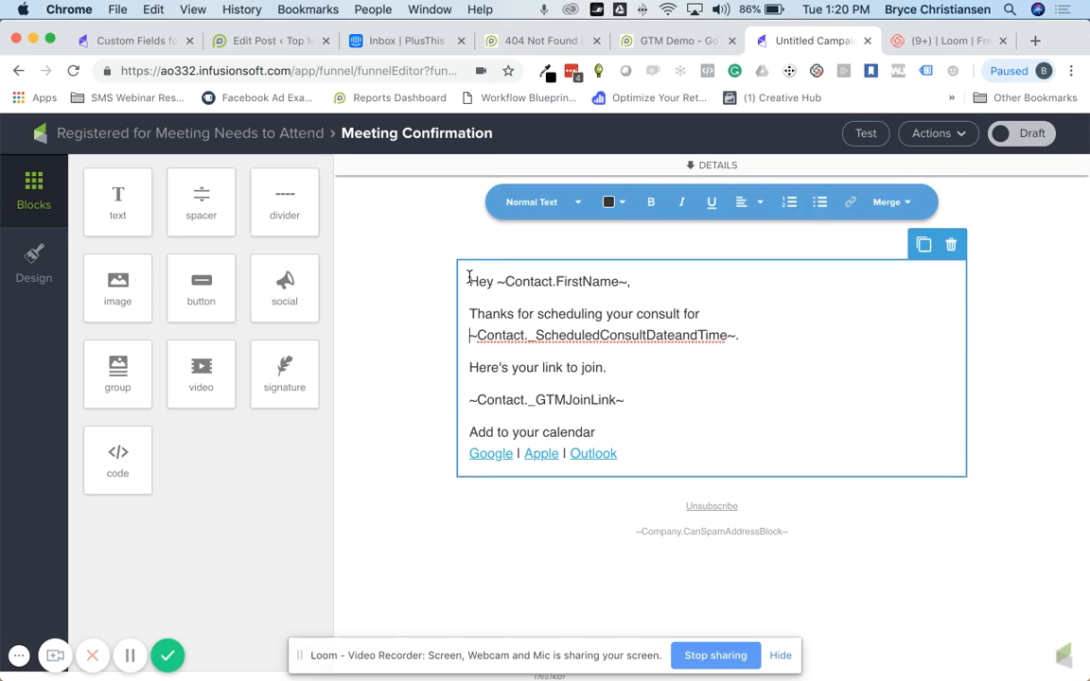
{"action": "left_click", "coordinate": [887, 208]}
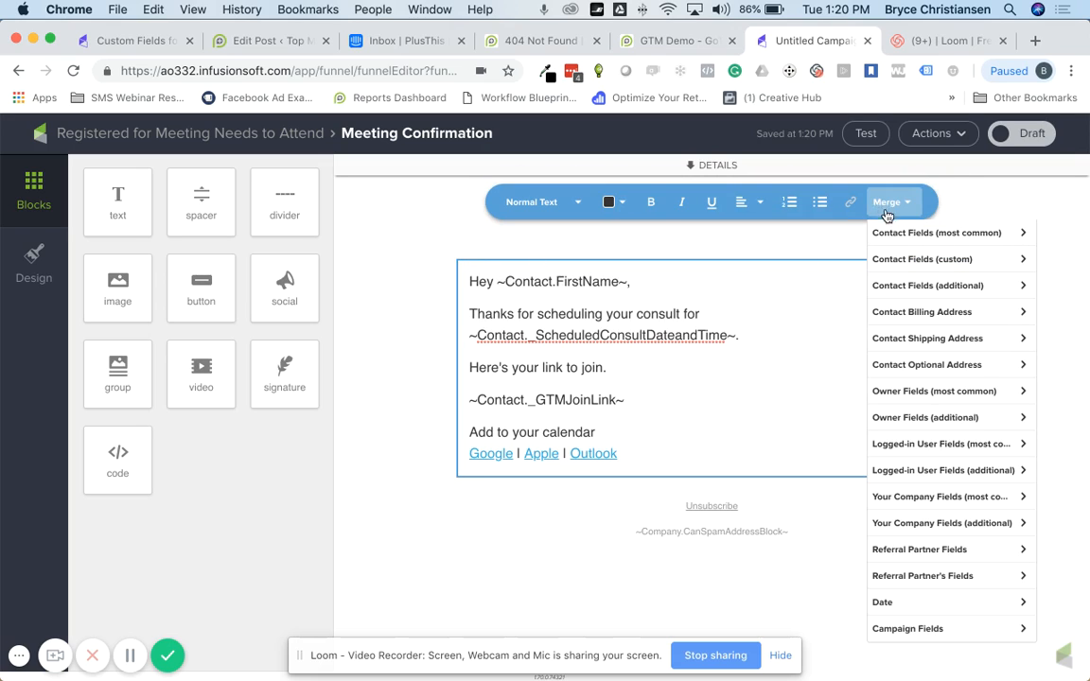
{"action": "left_click", "coordinate": [924, 264]}
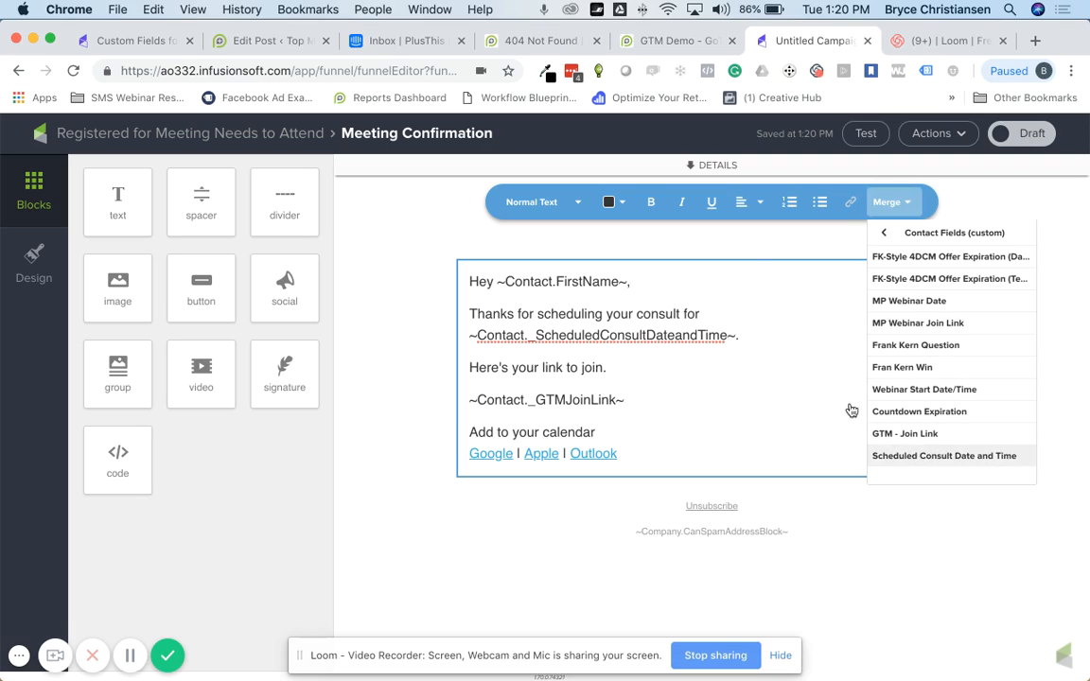
{"action": "left_click", "coordinate": [747, 331]}
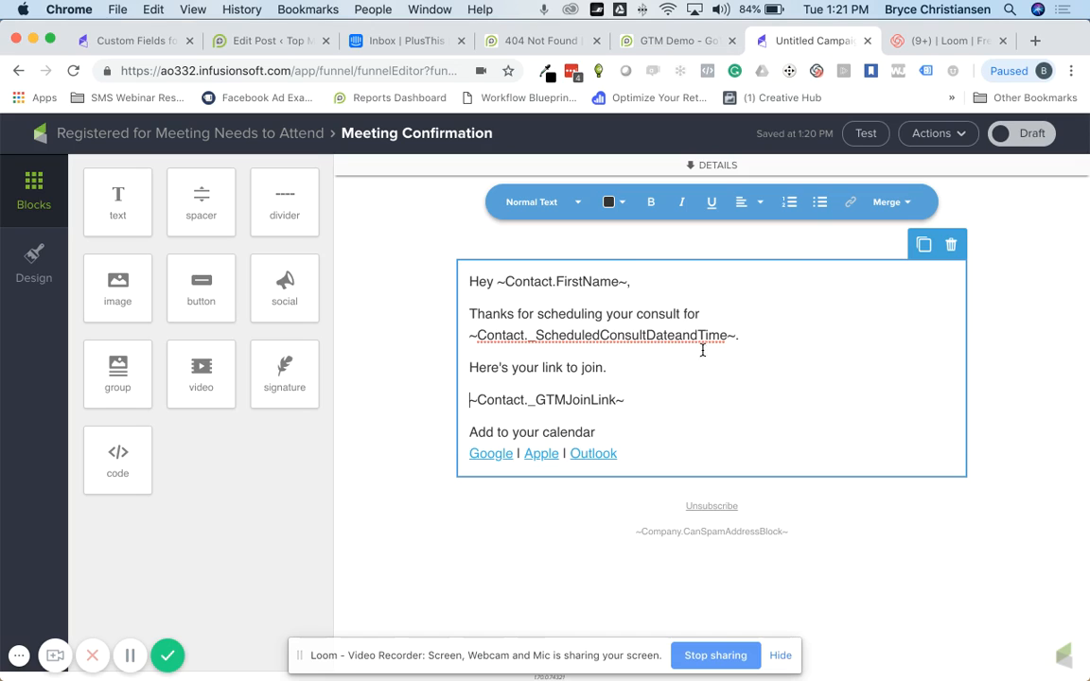
{"action": "left_click", "coordinate": [295, 137]}
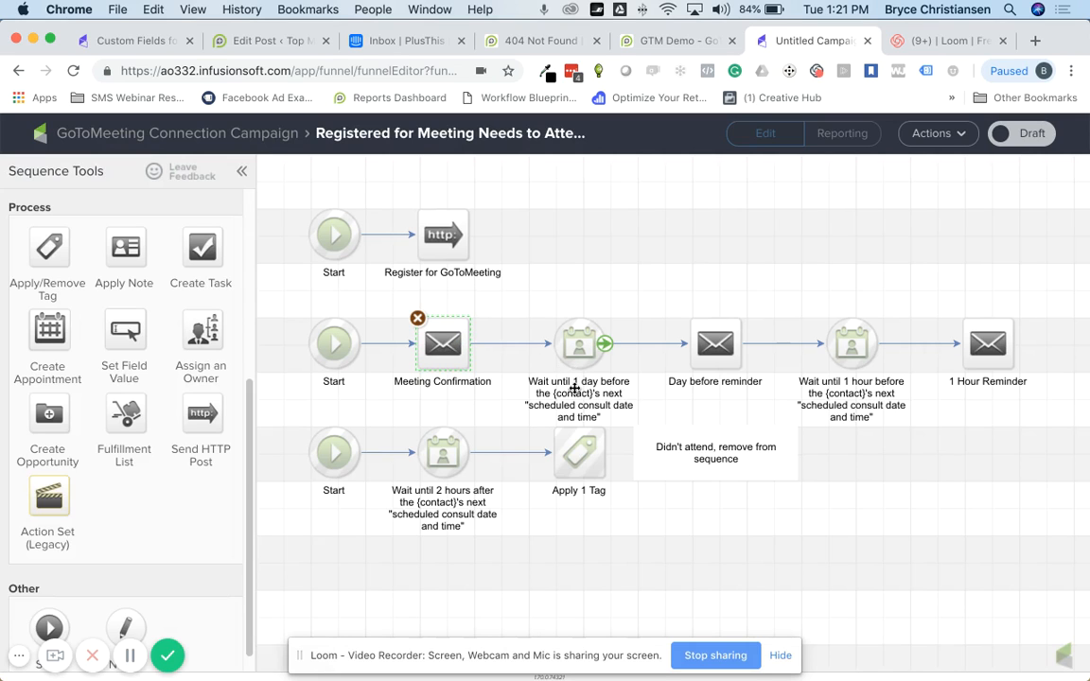
Inspect the settings of the 1-day-before field timer and of the Apply 1 Tag element without changing them
{"action": "double_click", "coordinate": [588, 331]}
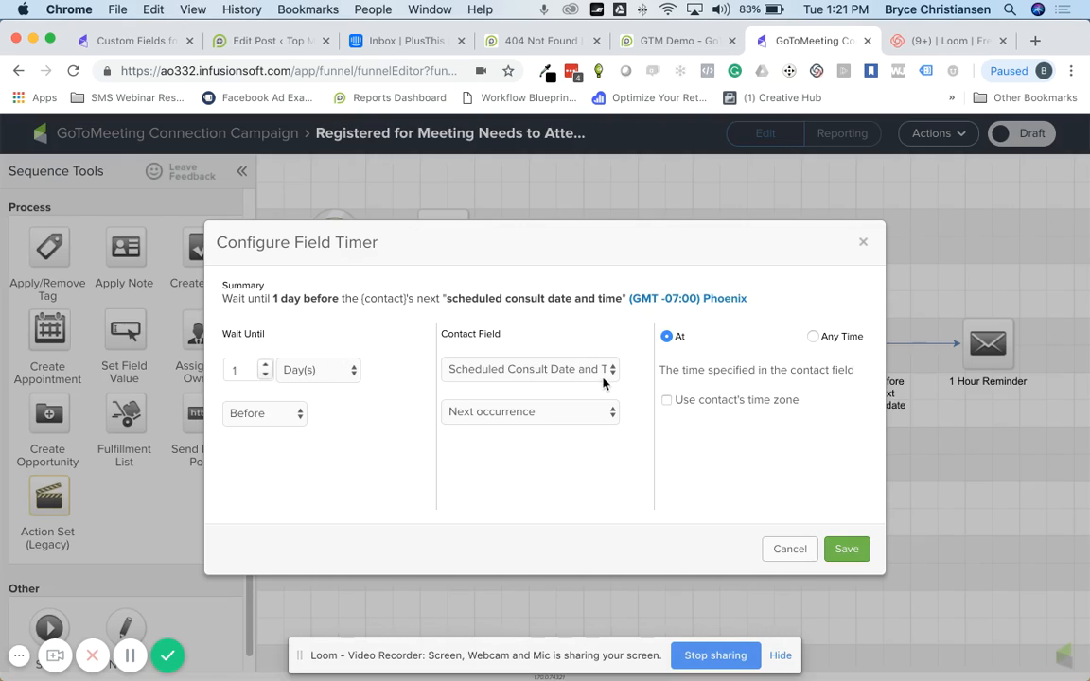
{"action": "left_click", "coordinate": [867, 244]}
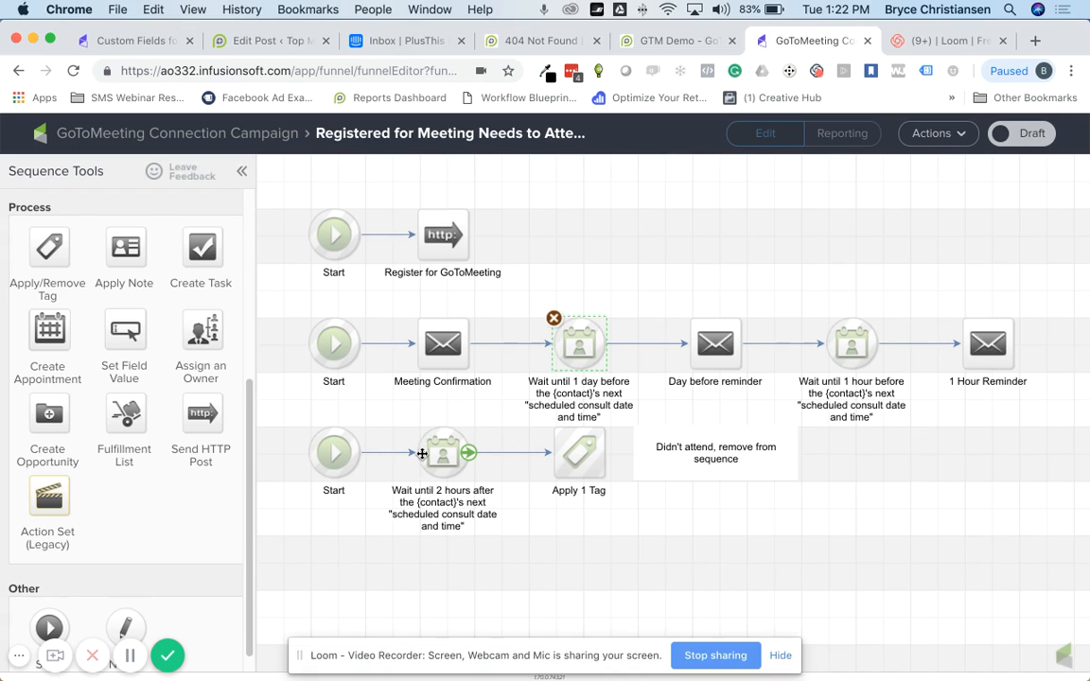
{"action": "left_click", "coordinate": [583, 458]}
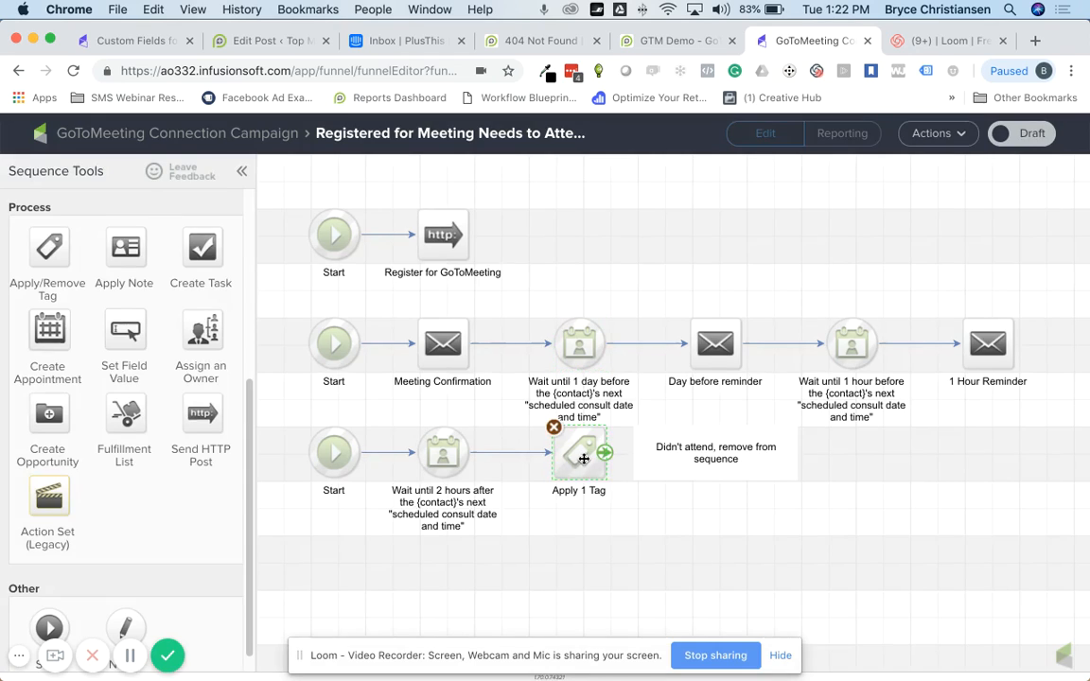
{"action": "double_click", "coordinate": [583, 458]}
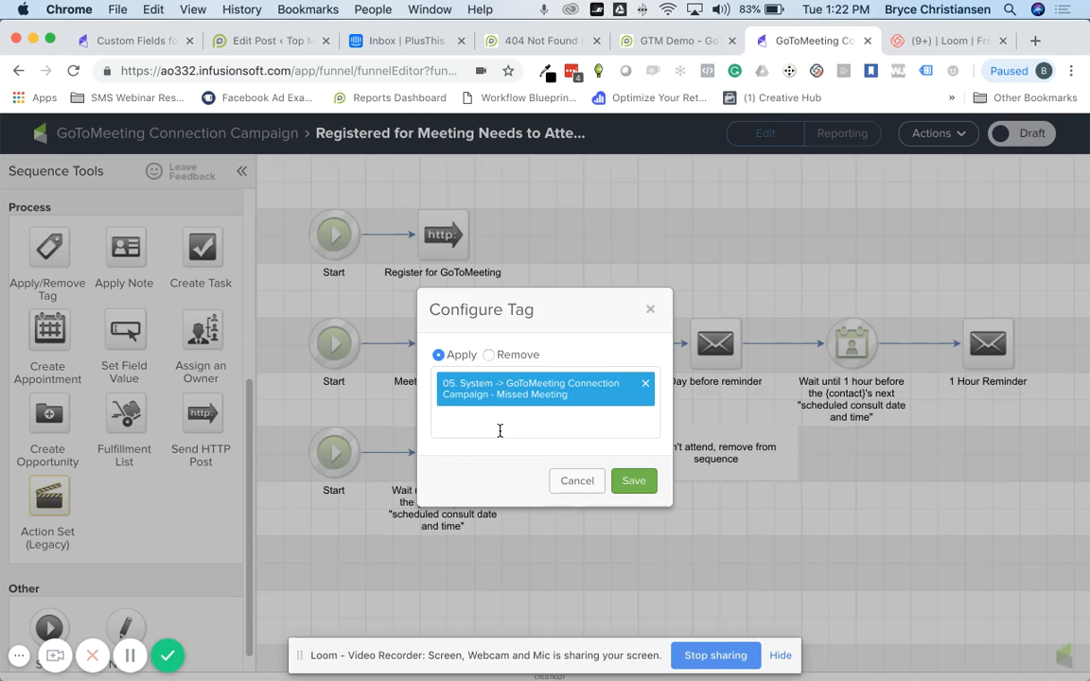
{"action": "left_click", "coordinate": [650, 309]}
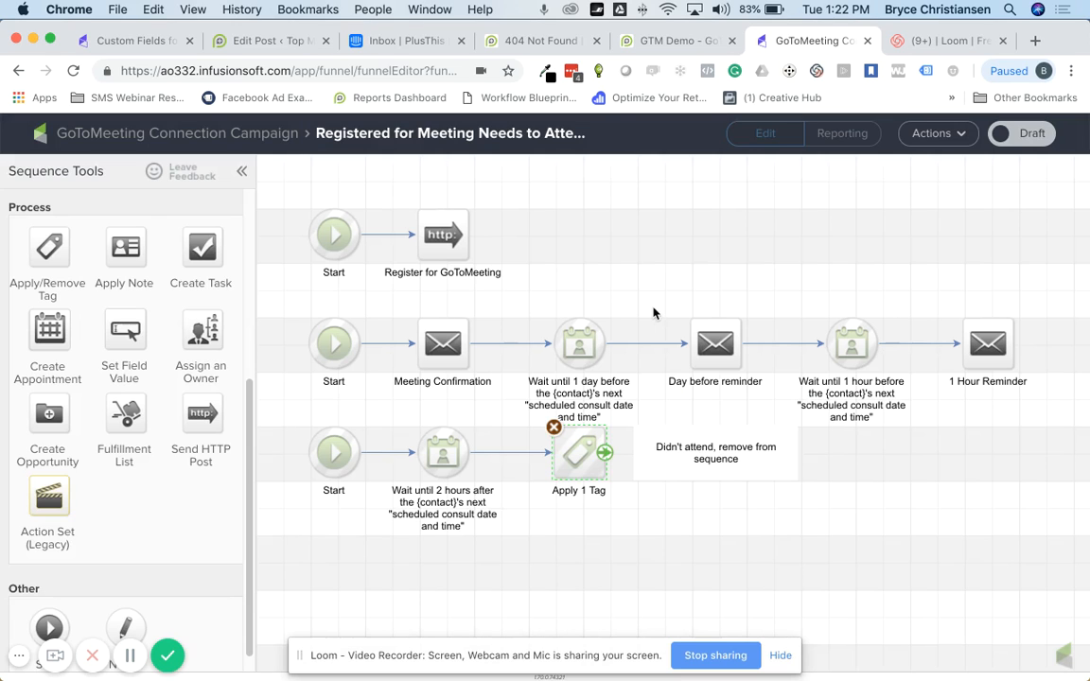
Return to the campaign overview and inspect the tag configuration of the Attended Meeting goal
{"action": "left_click", "coordinate": [210, 138]}
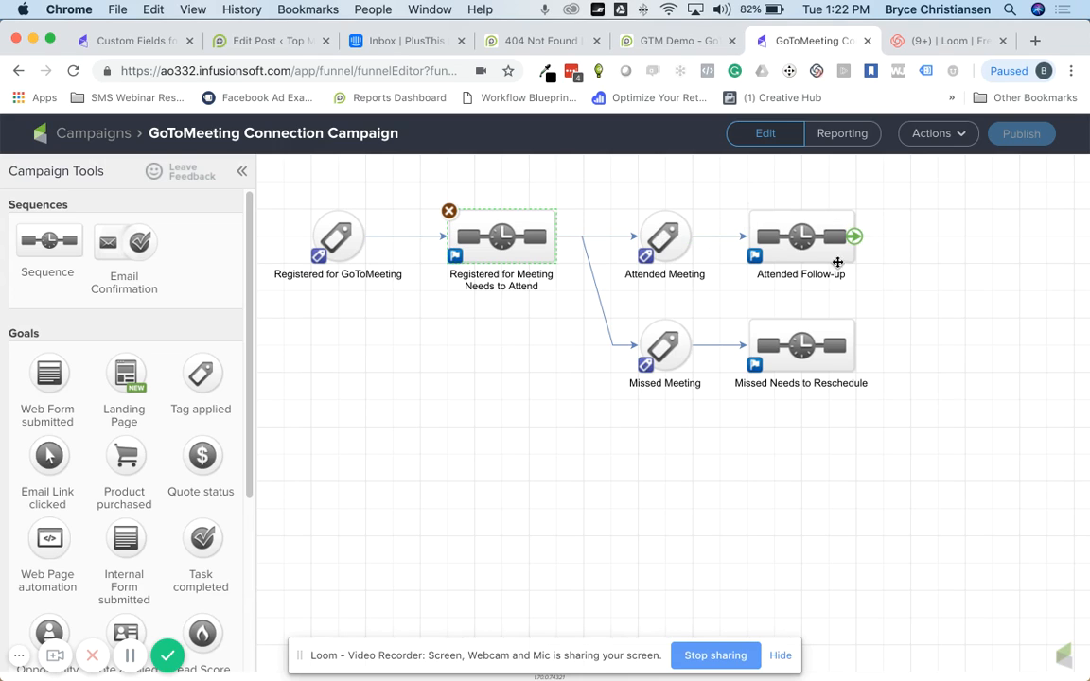
{"action": "double_click", "coordinate": [668, 246]}
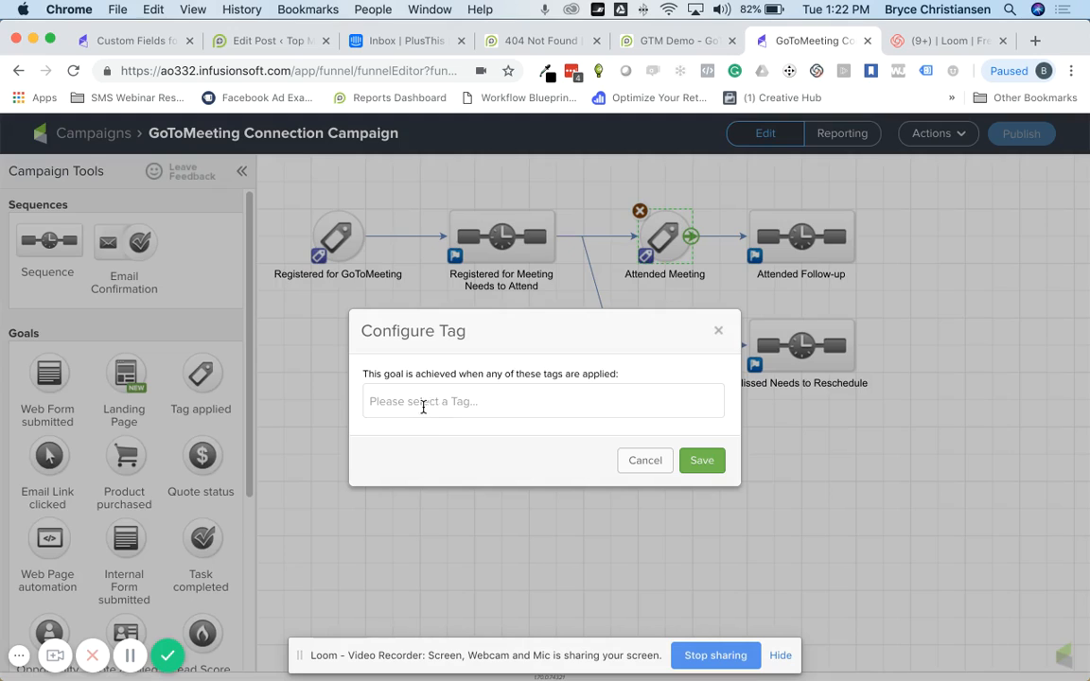
{"action": "left_click", "coordinate": [719, 332]}
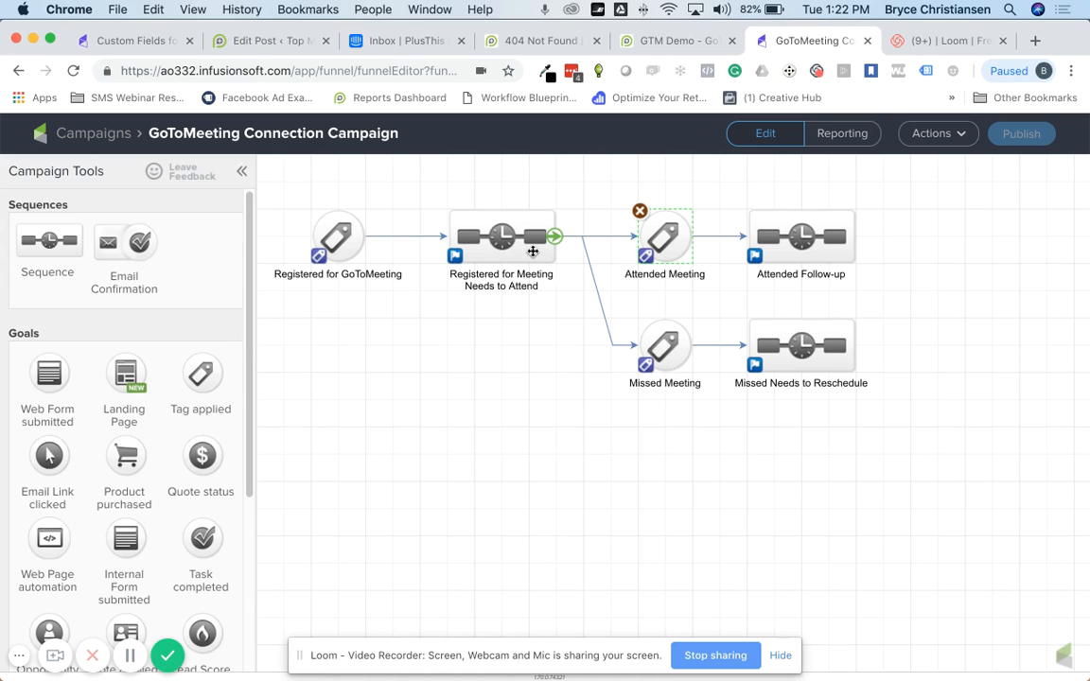
Look through the Registered for Meeting Needs to Attend, Missed Needs to Reschedule and Attended Follow-up sequences
{"action": "double_click", "coordinate": [532, 251]}
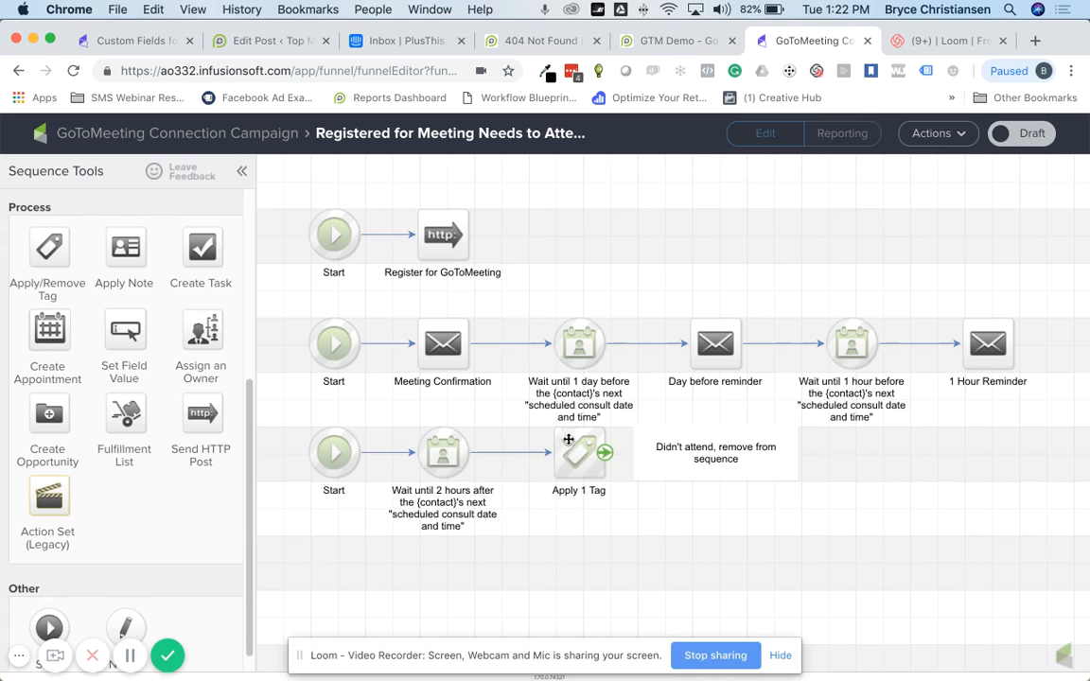
{"action": "left_click", "coordinate": [253, 133]}
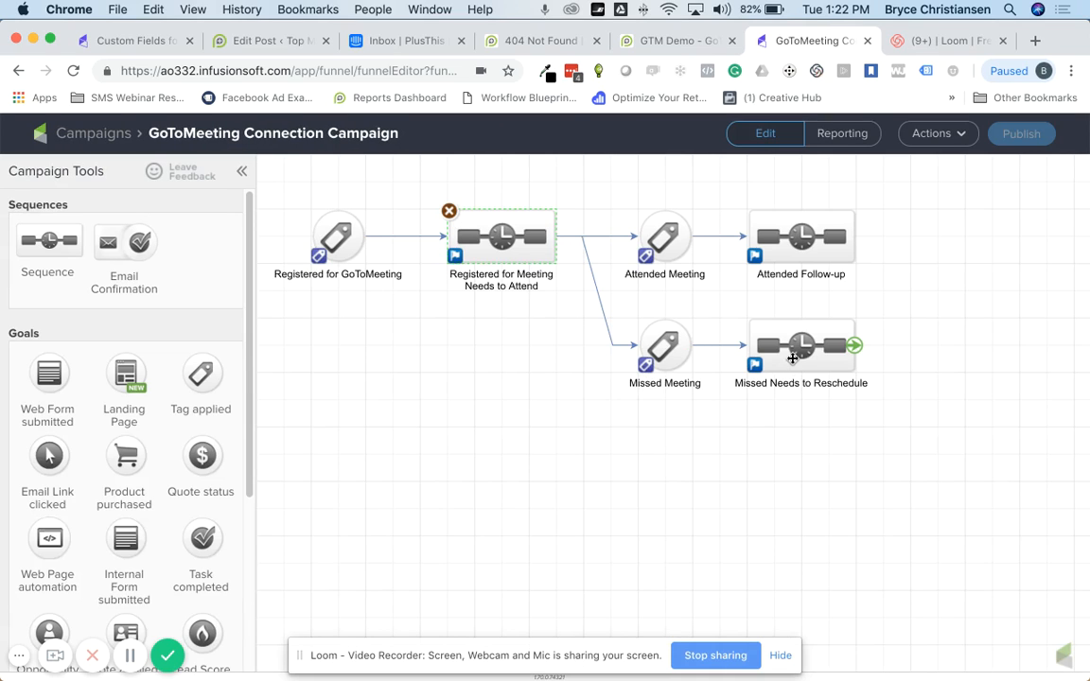
{"action": "double_click", "coordinate": [792, 359]}
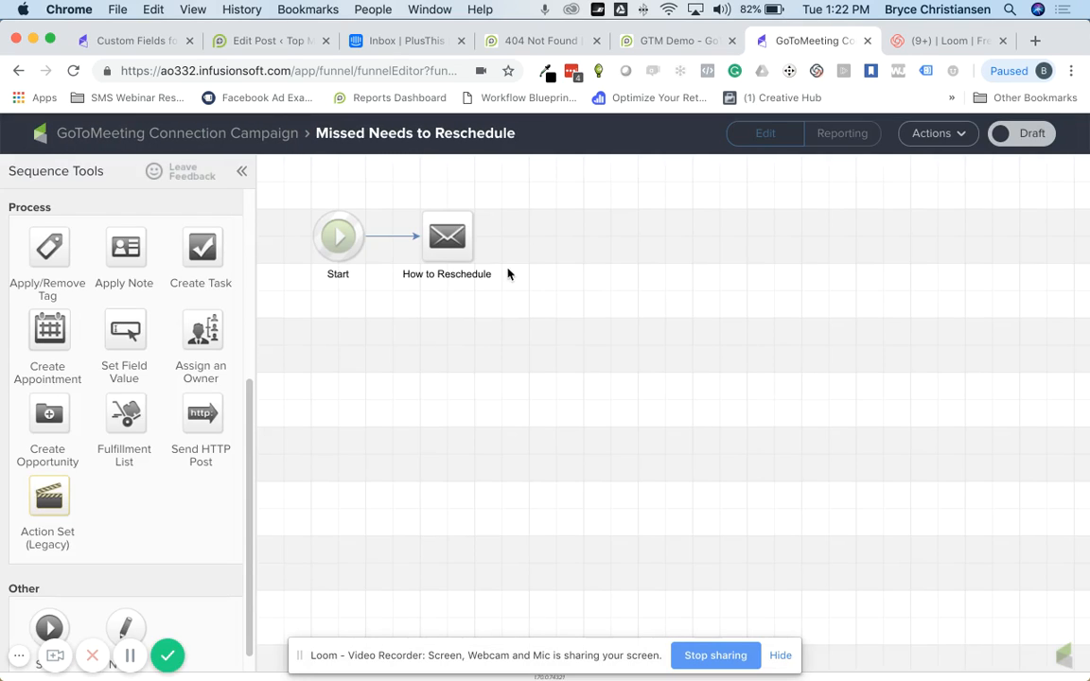
{"action": "left_click", "coordinate": [271, 133]}
{"action": "double_click", "coordinate": [772, 247]}
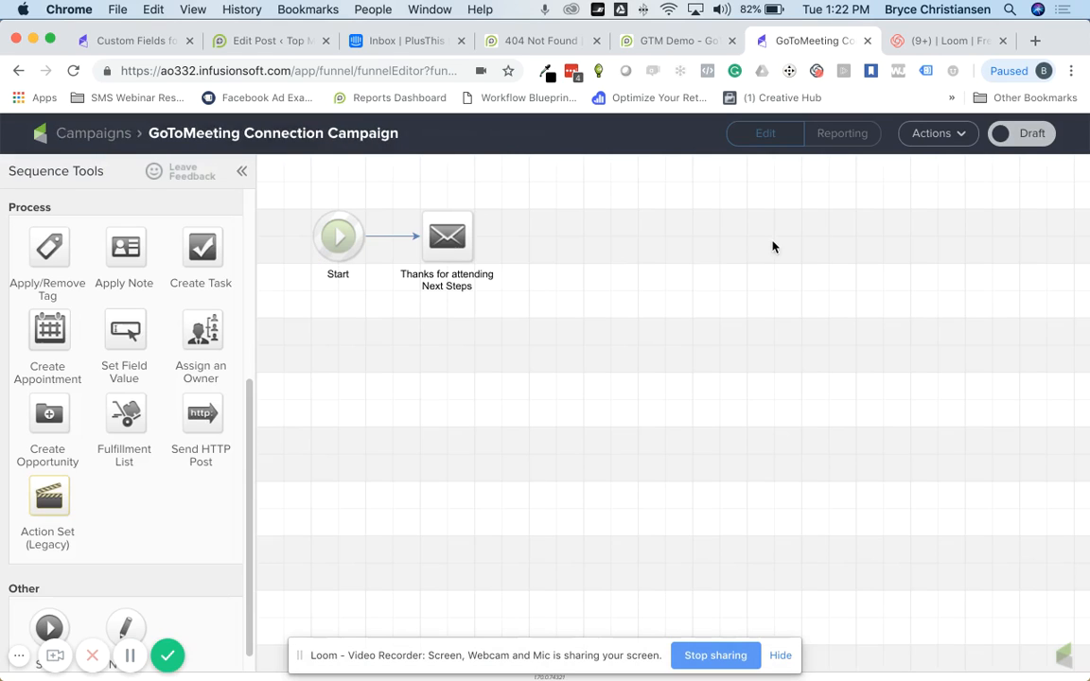
{"action": "left_click", "coordinate": [251, 135]}
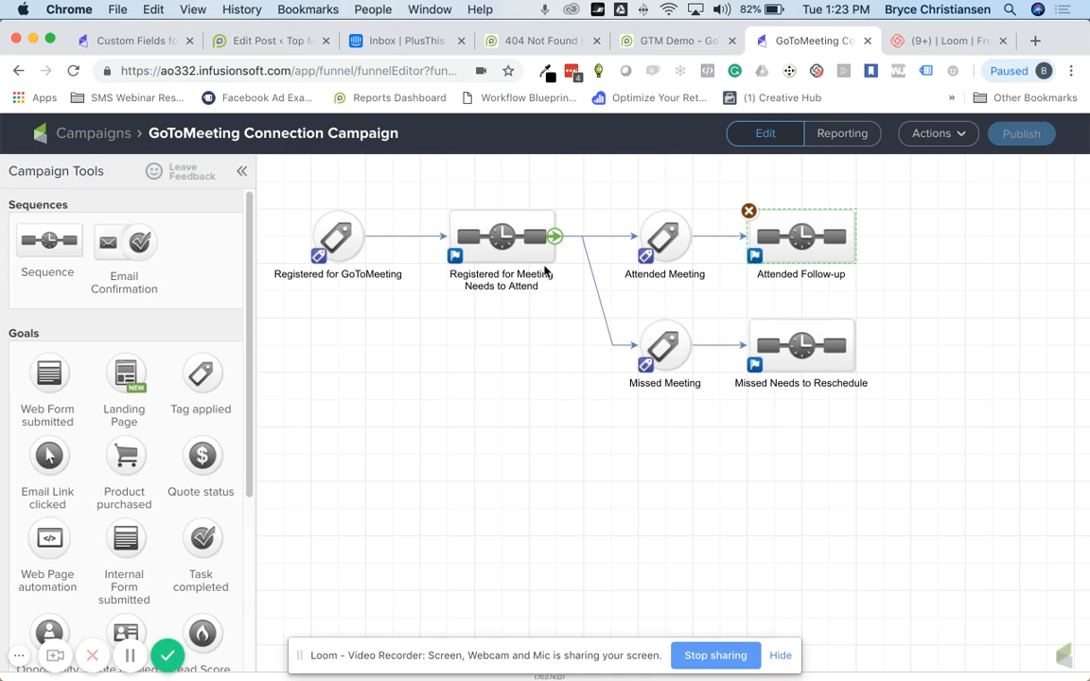
Switch to the PlusThis GoToMeeting Connection tool and review its meeting subject, start date, timezone, duration, tag and join URL settings
{"action": "left_click", "coordinate": [644, 51]}
{"action": "left_click", "coordinate": [644, 45]}
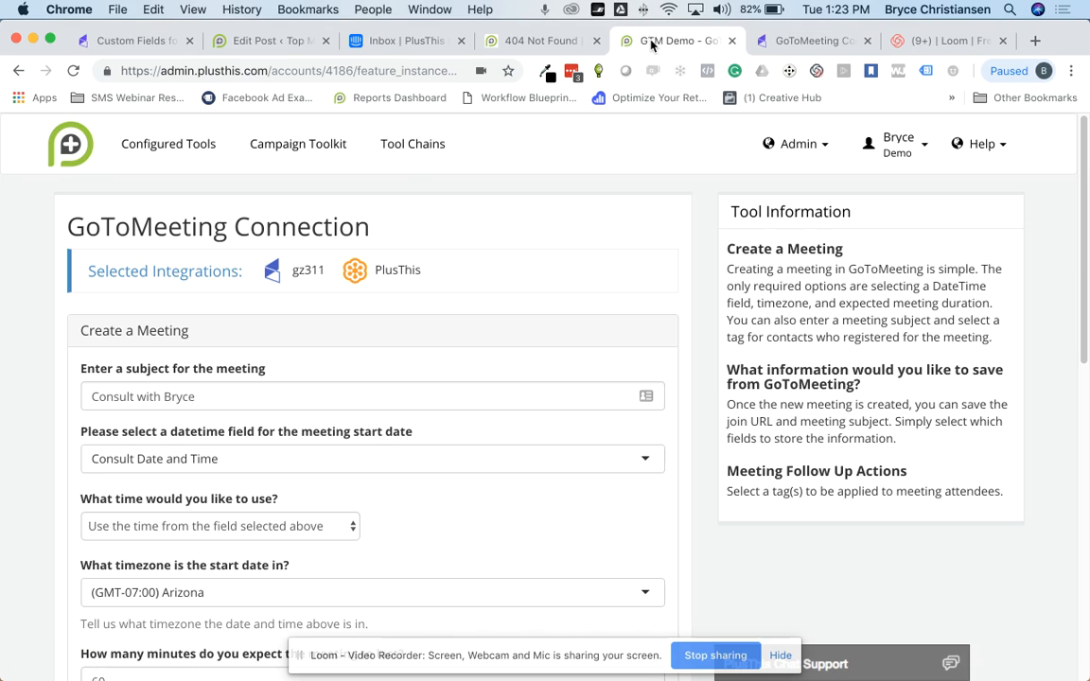
{"action": "scroll", "coordinate": [365, 222], "scroll_direction": "down", "scroll_amount": 3}
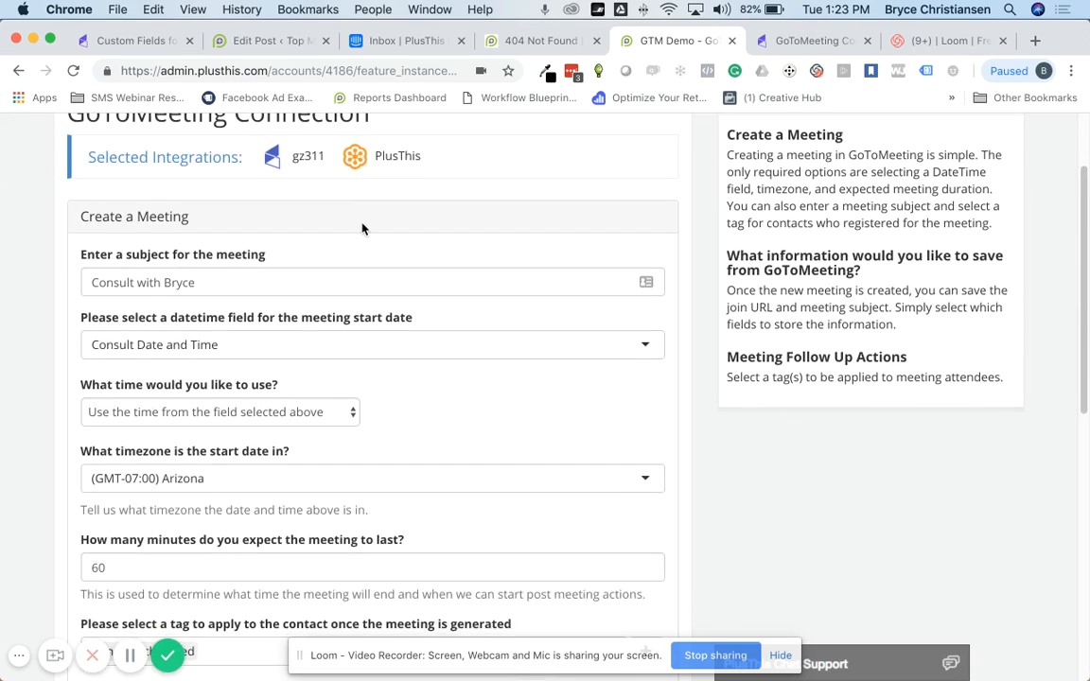
{"action": "scroll", "coordinate": [365, 226], "scroll_direction": "up", "scroll_amount": 2}
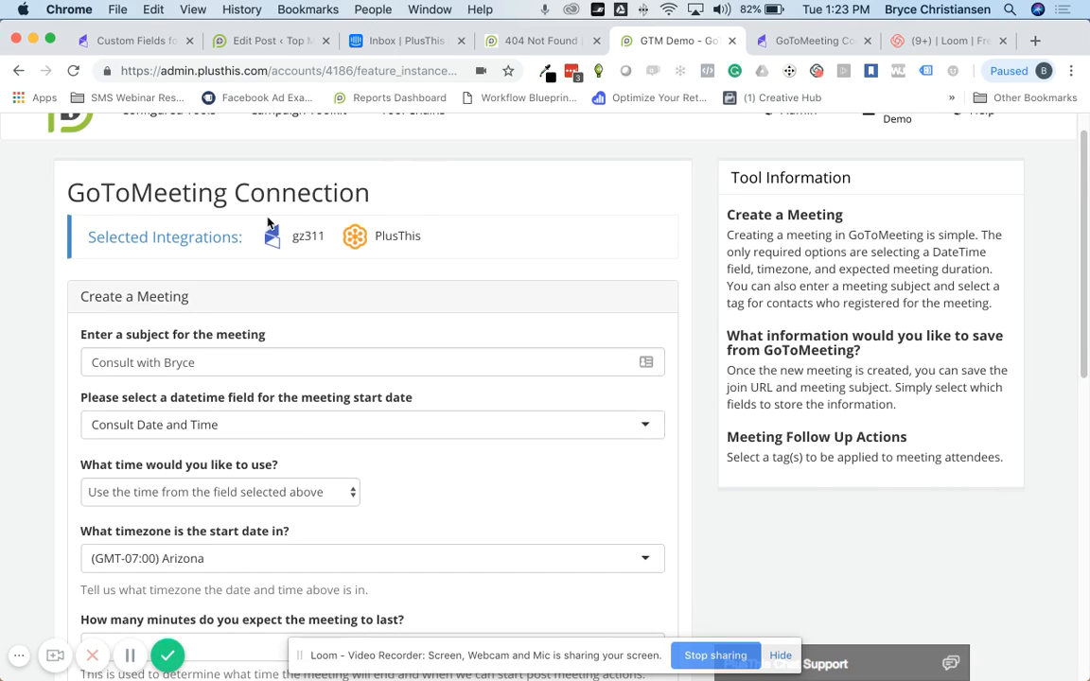
{"action": "scroll", "coordinate": [269, 227], "scroll_direction": "down", "scroll_amount": 3}
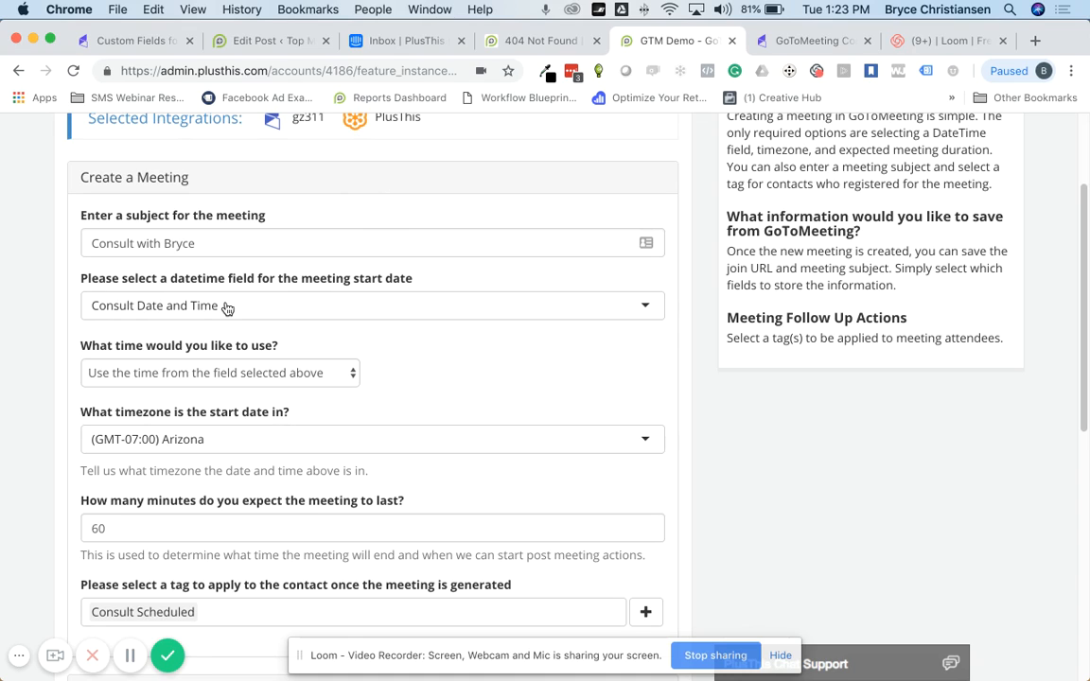
{"action": "scroll", "coordinate": [227, 309], "scroll_direction": "down", "scroll_amount": 3}
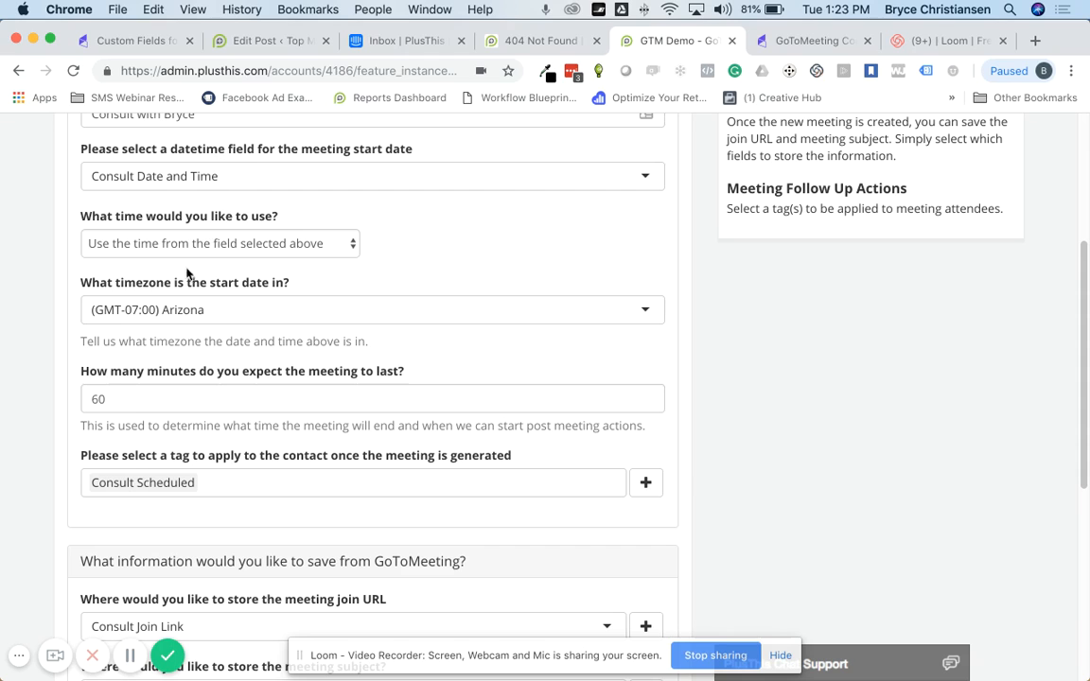
{"action": "scroll", "coordinate": [175, 299], "scroll_direction": "down", "scroll_amount": 2}
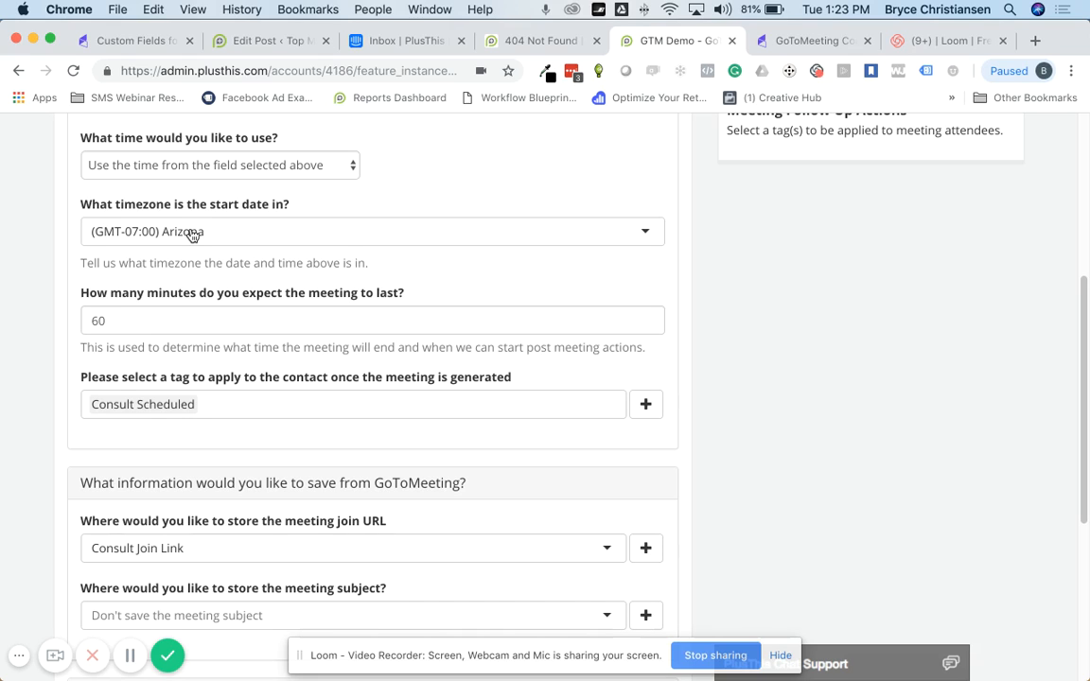
{"action": "scroll", "coordinate": [205, 243], "scroll_direction": "down", "scroll_amount": 3}
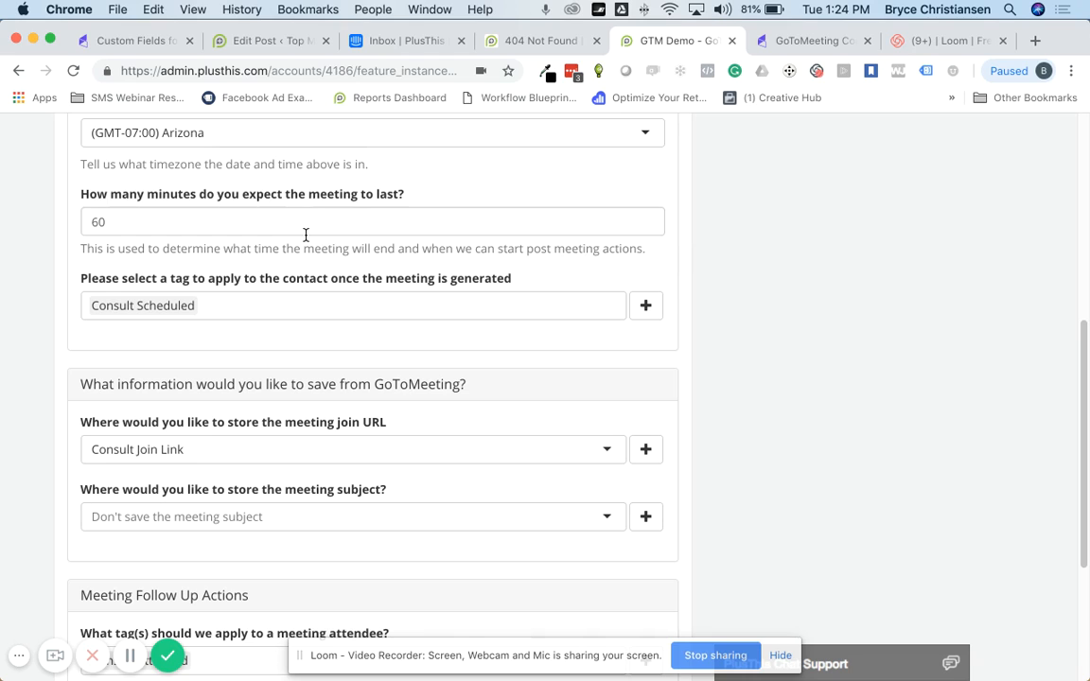
{"action": "scroll", "coordinate": [305, 236], "scroll_direction": "down", "scroll_amount": 2}
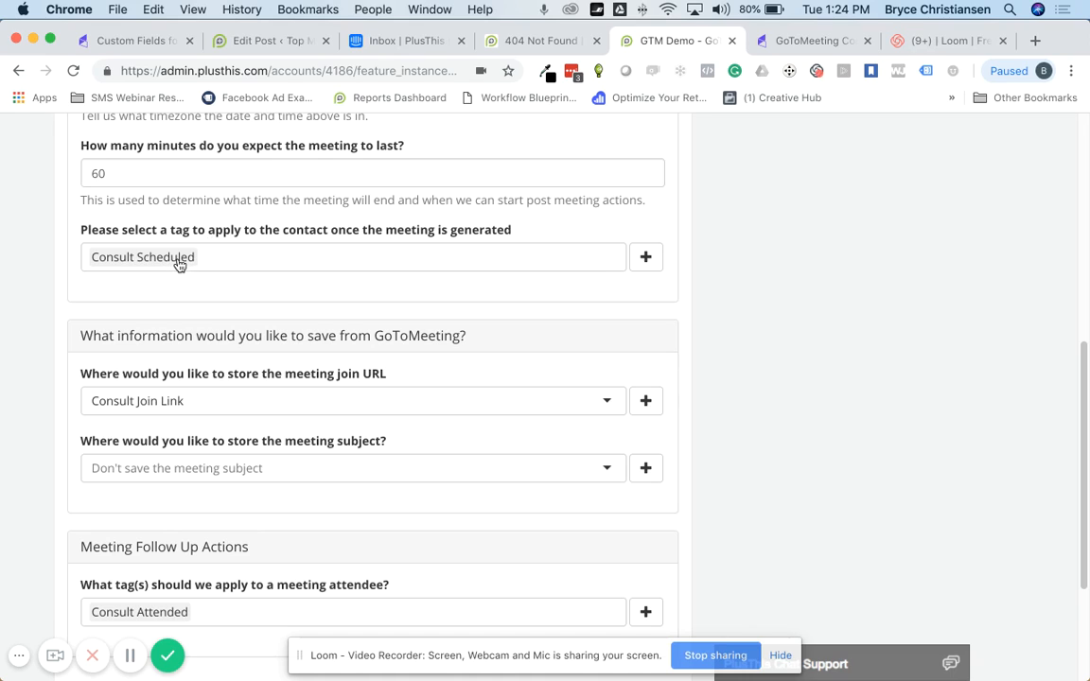
{"action": "scroll", "coordinate": [328, 265], "scroll_direction": "down", "scroll_amount": 5}
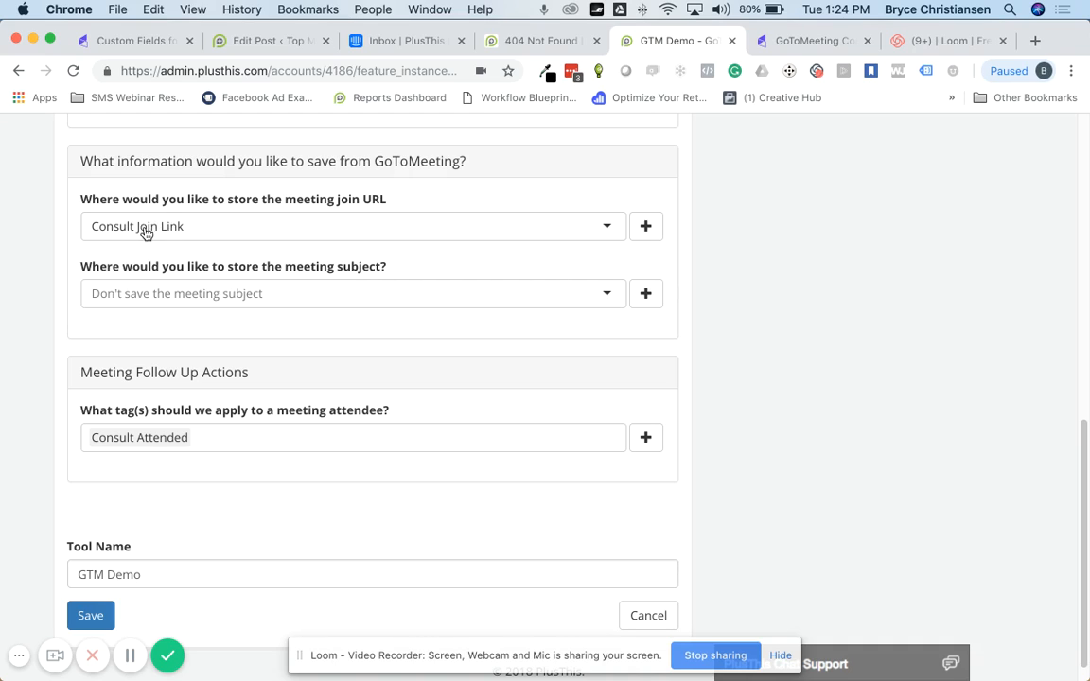
View the options for adding a custom field for the join URL without creating one, and review the meeting and follow-up settings
{"action": "left_click", "coordinate": [647, 230]}
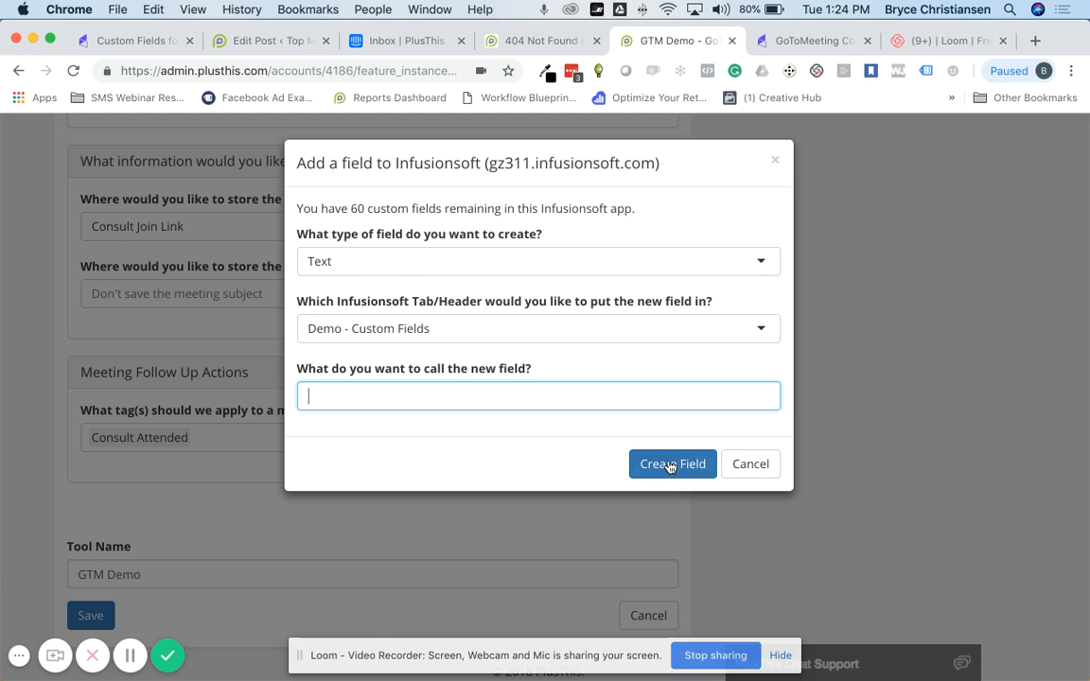
{"action": "left_click", "coordinate": [747, 466]}
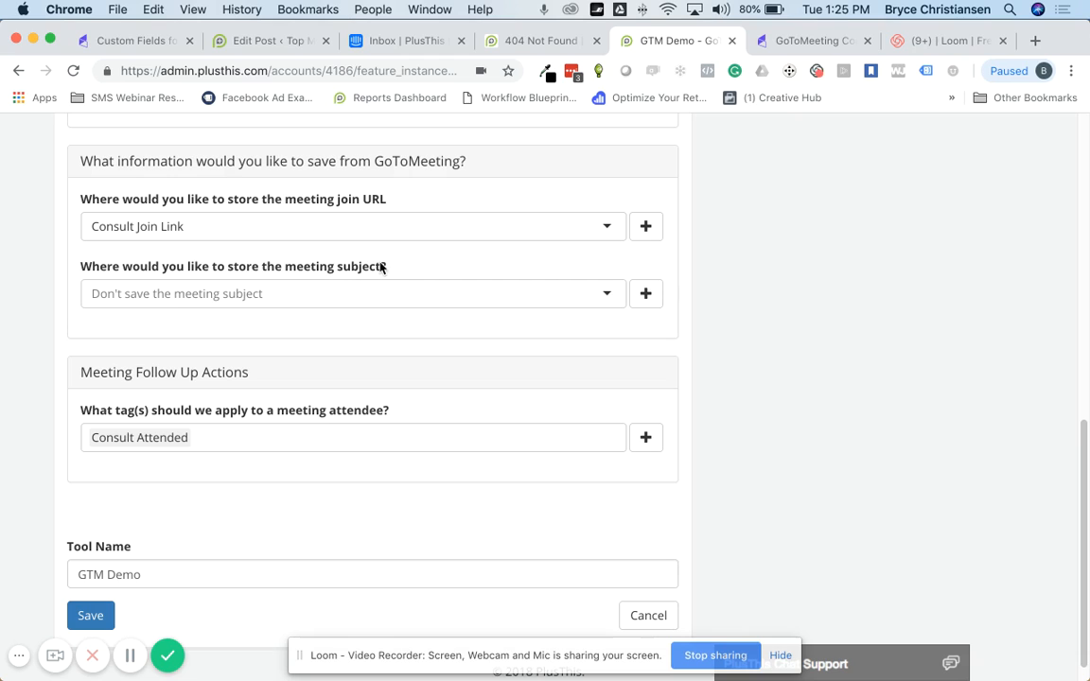
{"action": "scroll", "coordinate": [339, 202], "scroll_direction": "up", "scroll_amount": 5}
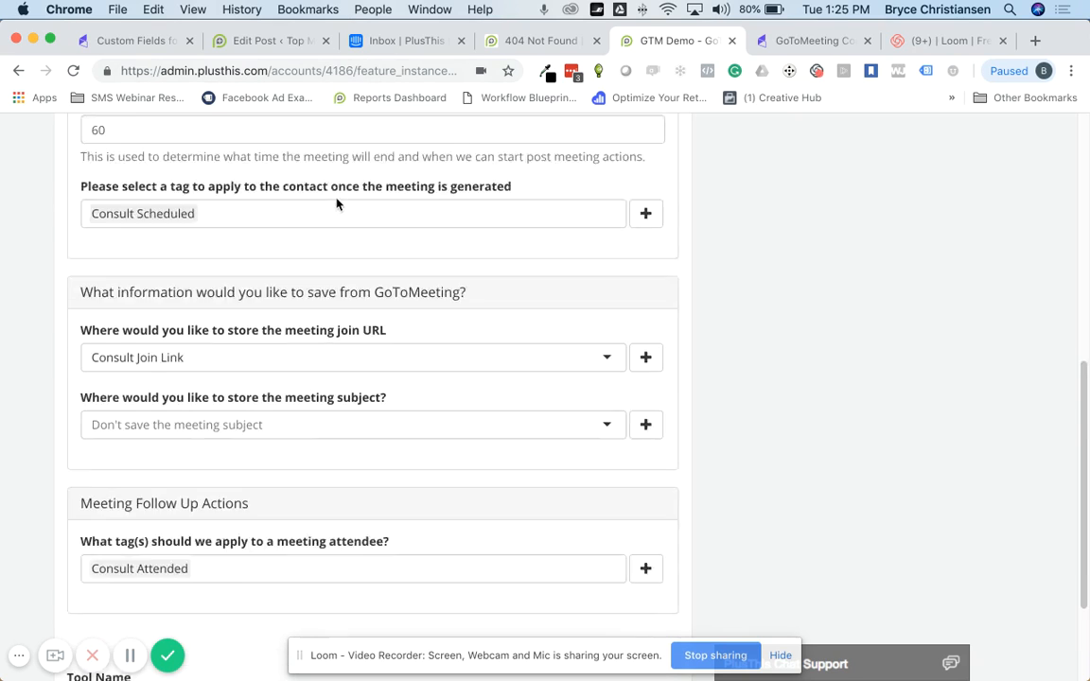
{"action": "scroll", "coordinate": [339, 203], "scroll_direction": "up", "scroll_amount": 3}
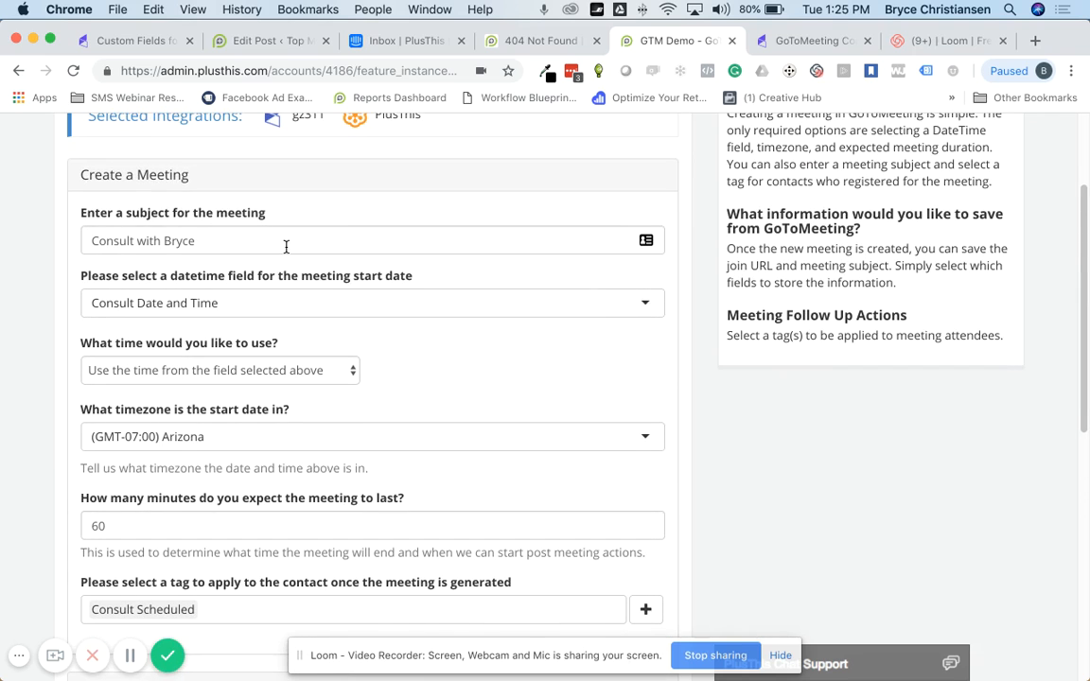
{"action": "scroll", "coordinate": [286, 246], "scroll_direction": "down", "scroll_amount": 6}
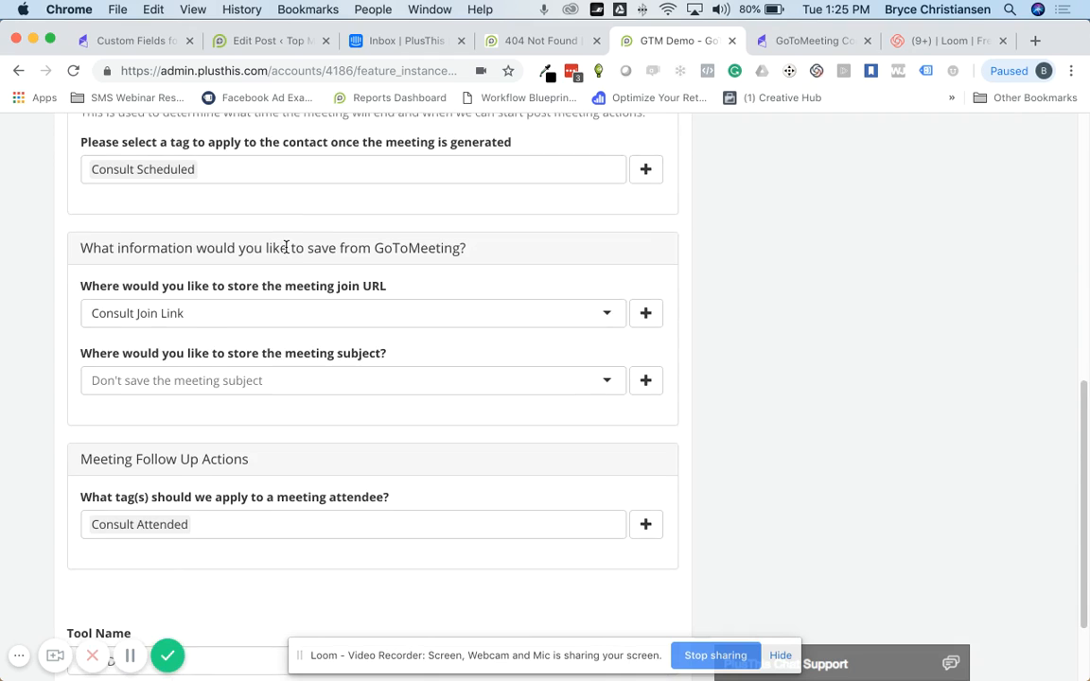
{"action": "scroll", "coordinate": [286, 248], "scroll_direction": "down", "scroll_amount": 1}
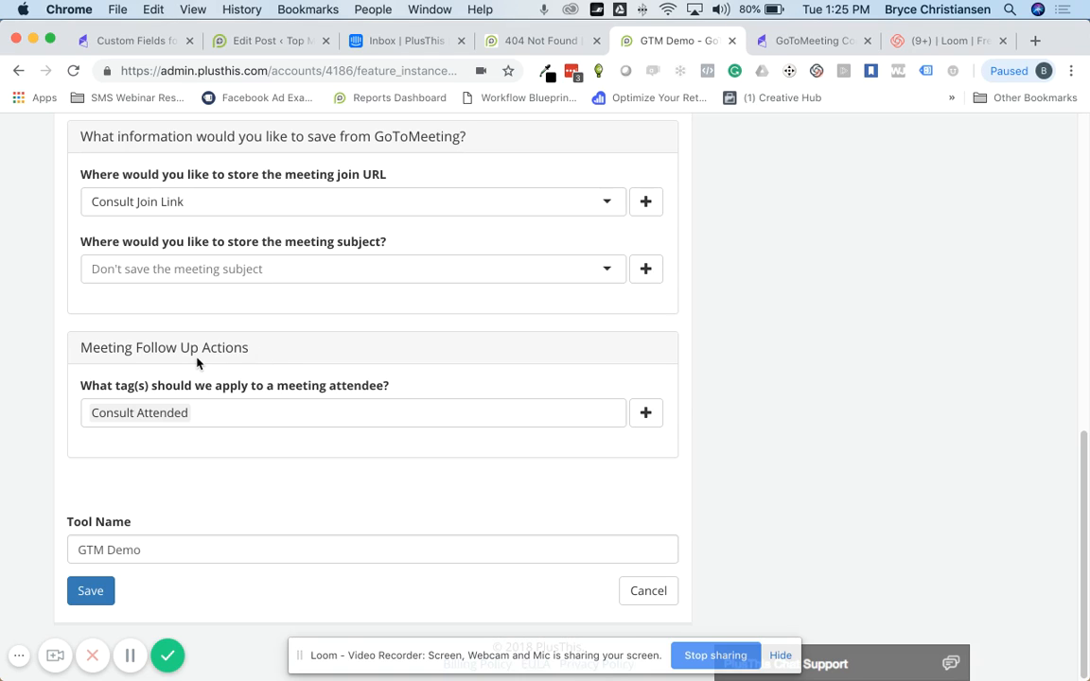
Return to the Infusionsoft campaign and inspect the Apply 1 Tag element in the Registered for Meeting Needs to Attend sequence without changing it
{"action": "left_click", "coordinate": [774, 44]}
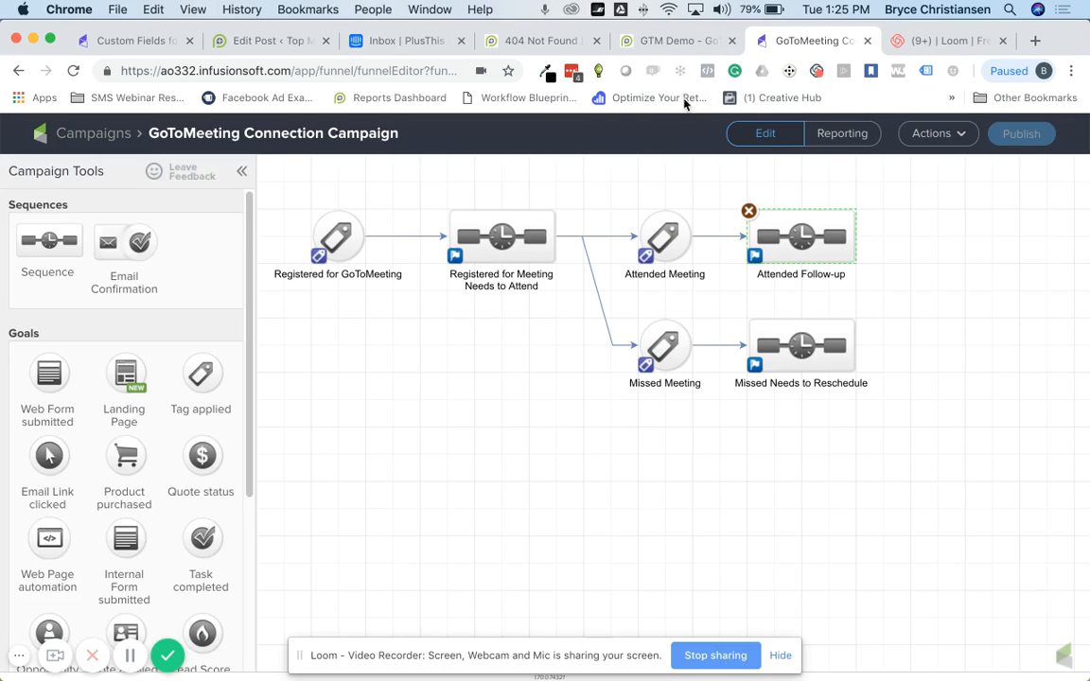
{"action": "left_click", "coordinate": [666, 43]}
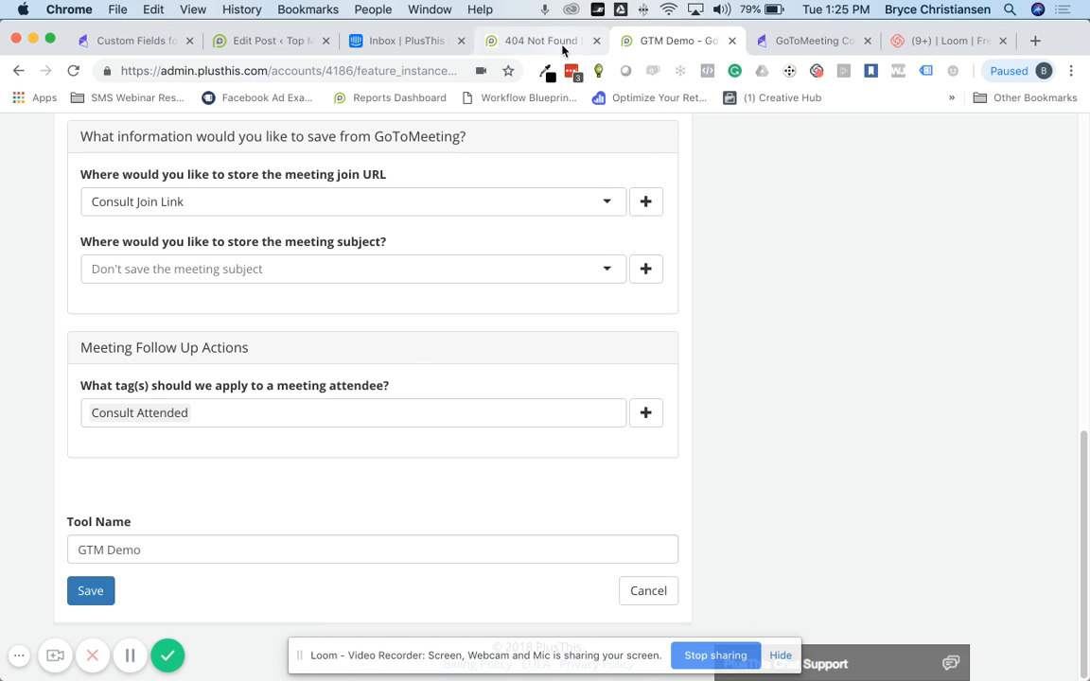
{"action": "left_click", "coordinate": [775, 43]}
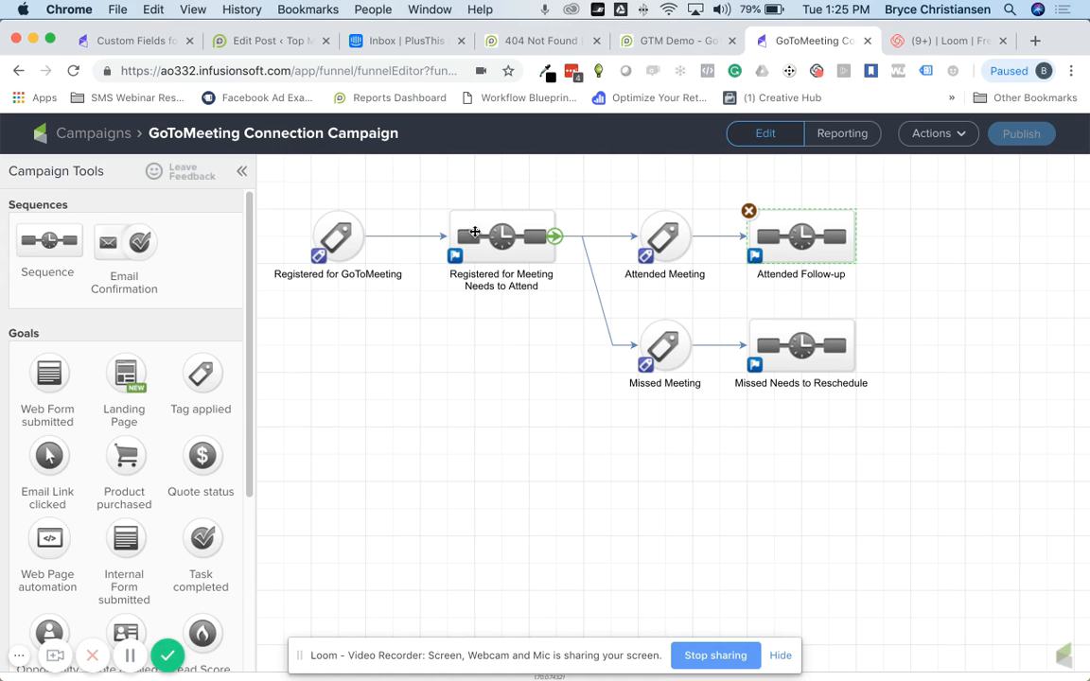
{"action": "double_click", "coordinate": [498, 238]}
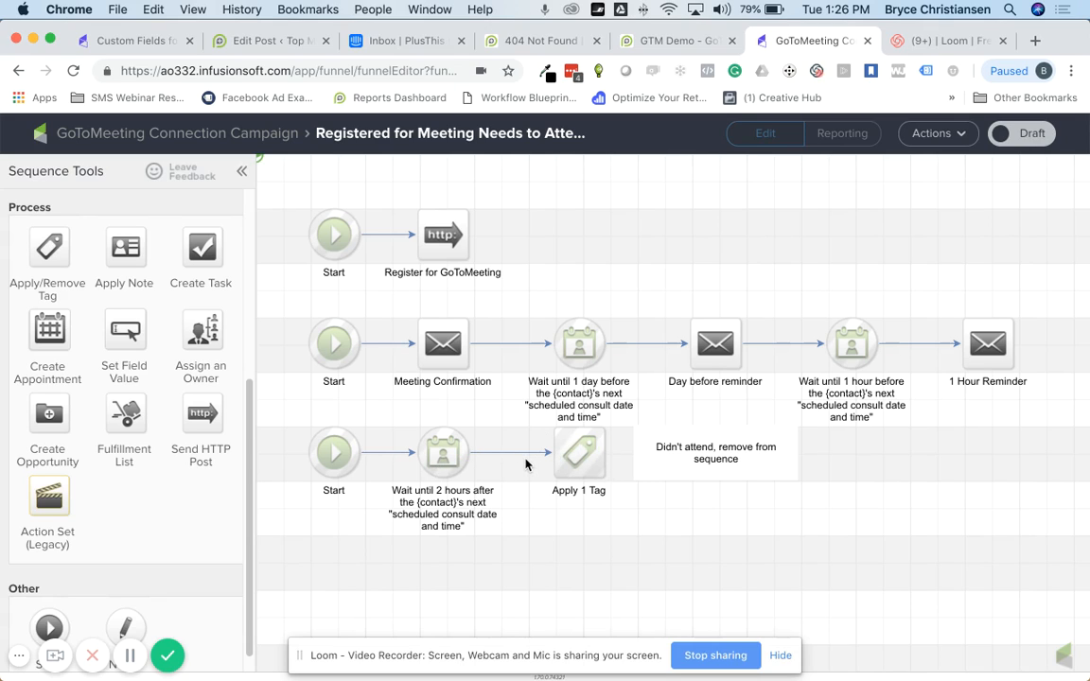
{"action": "double_click", "coordinate": [594, 468]}
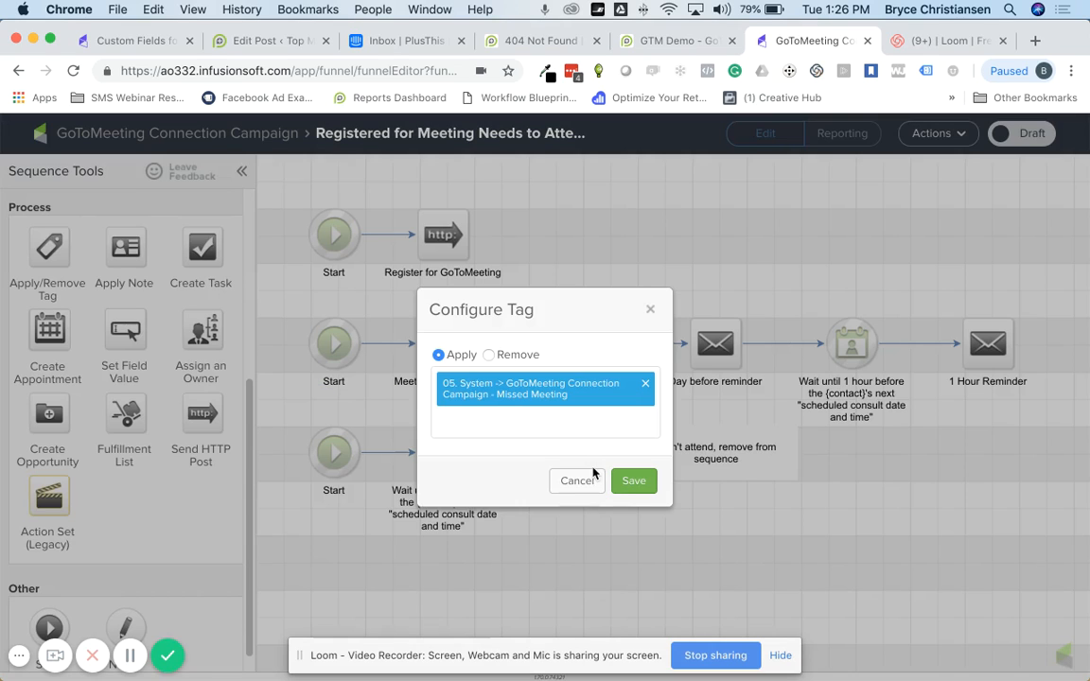
{"action": "left_click", "coordinate": [651, 309]}
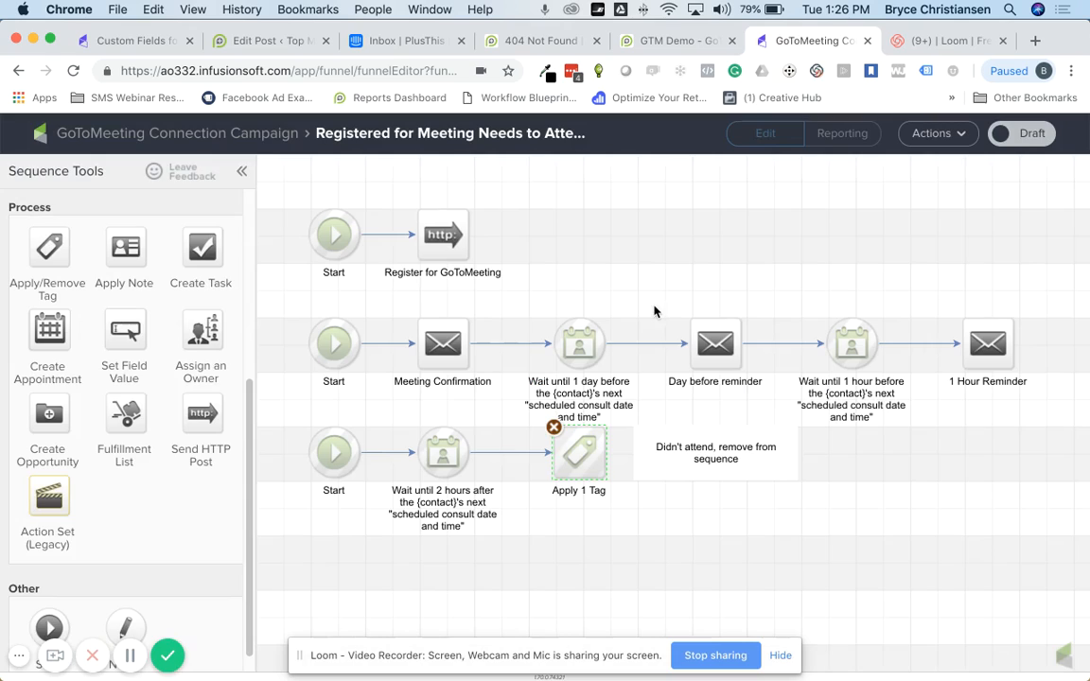
Save the GTM Demo tool in PlusThis and copy its tool URL
{"action": "left_click", "coordinate": [647, 39]}
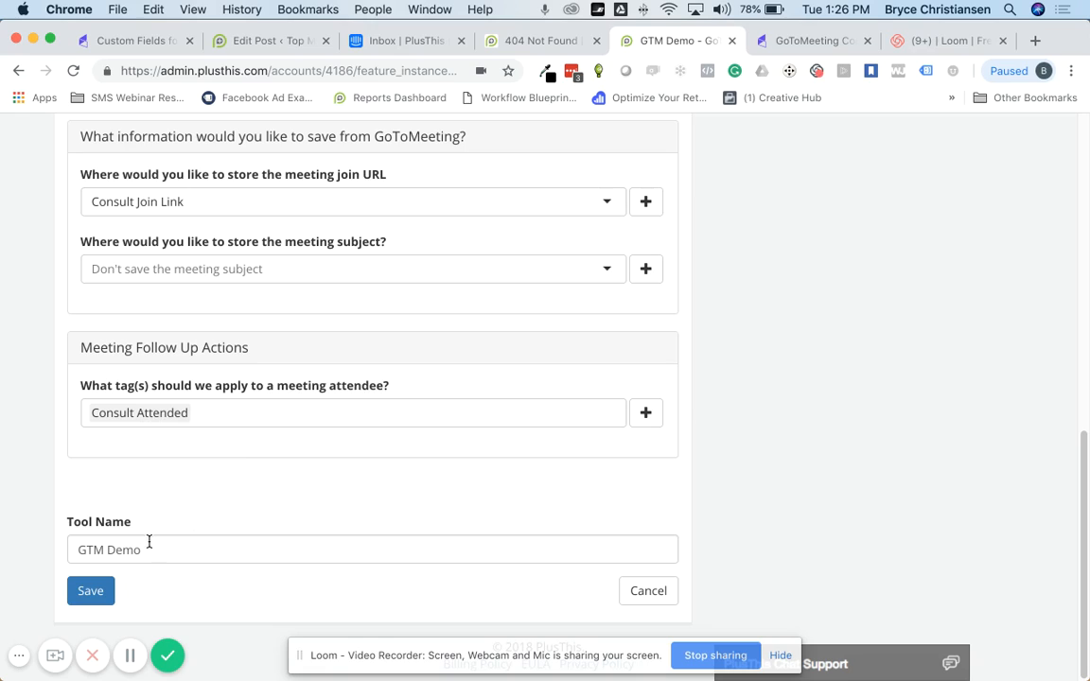
{"action": "left_click", "coordinate": [87, 593]}
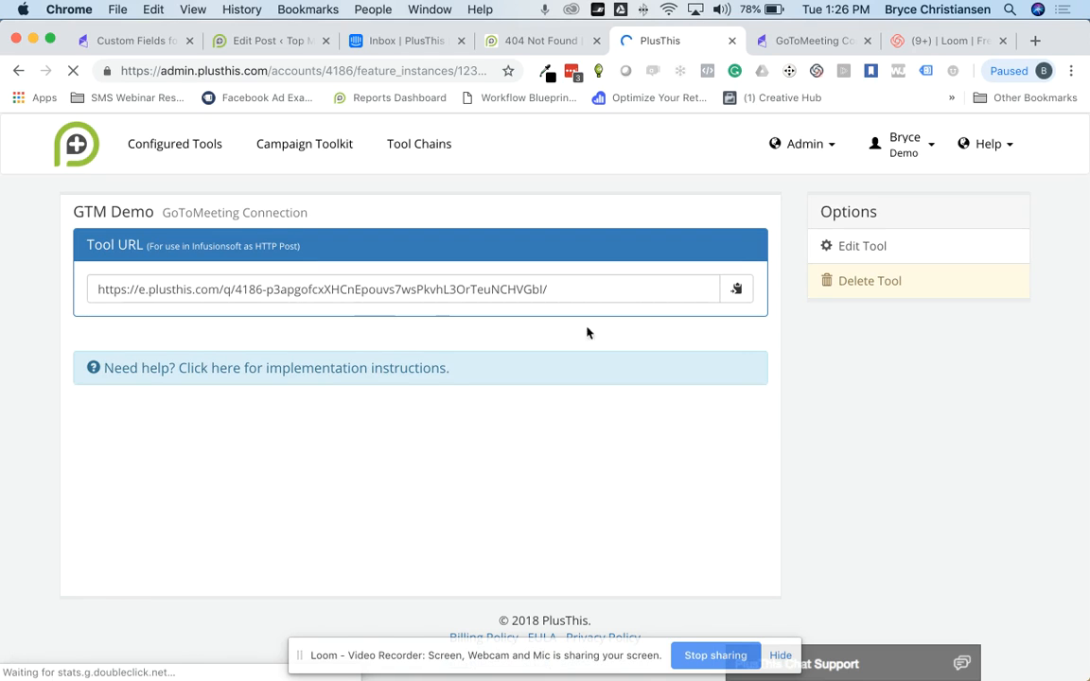
{"action": "left_click", "coordinate": [736, 289]}
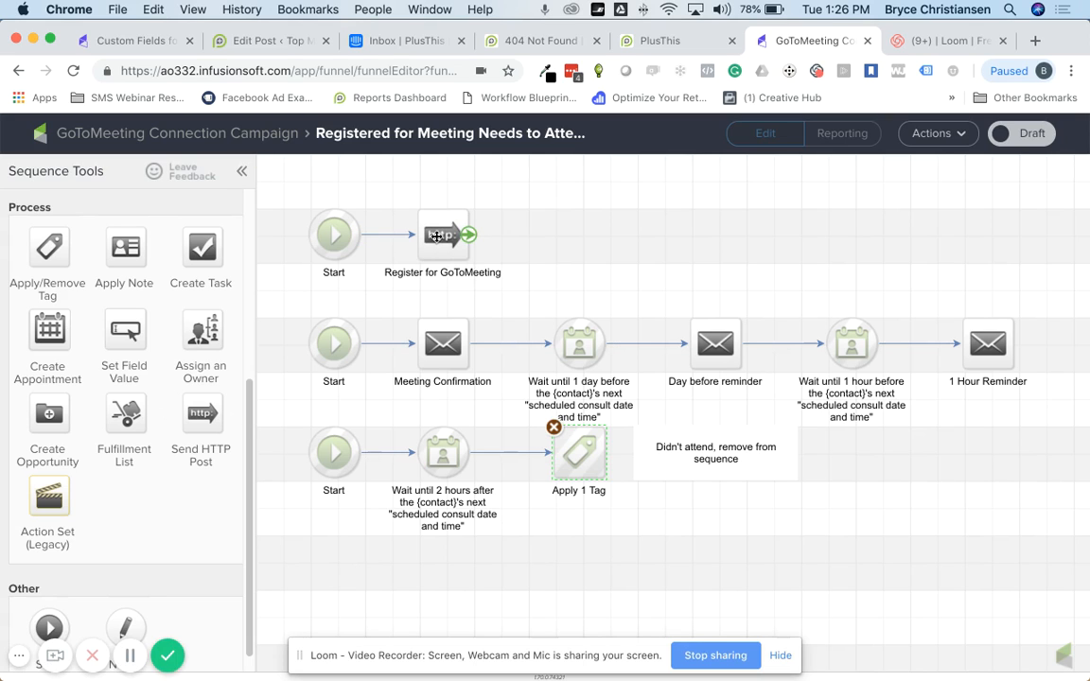
Paste the tool URL as the Register for GoToMeeting element's POST URL, mark it Ready, and return to the campaign overview
{"action": "double_click", "coordinate": [444, 234]}
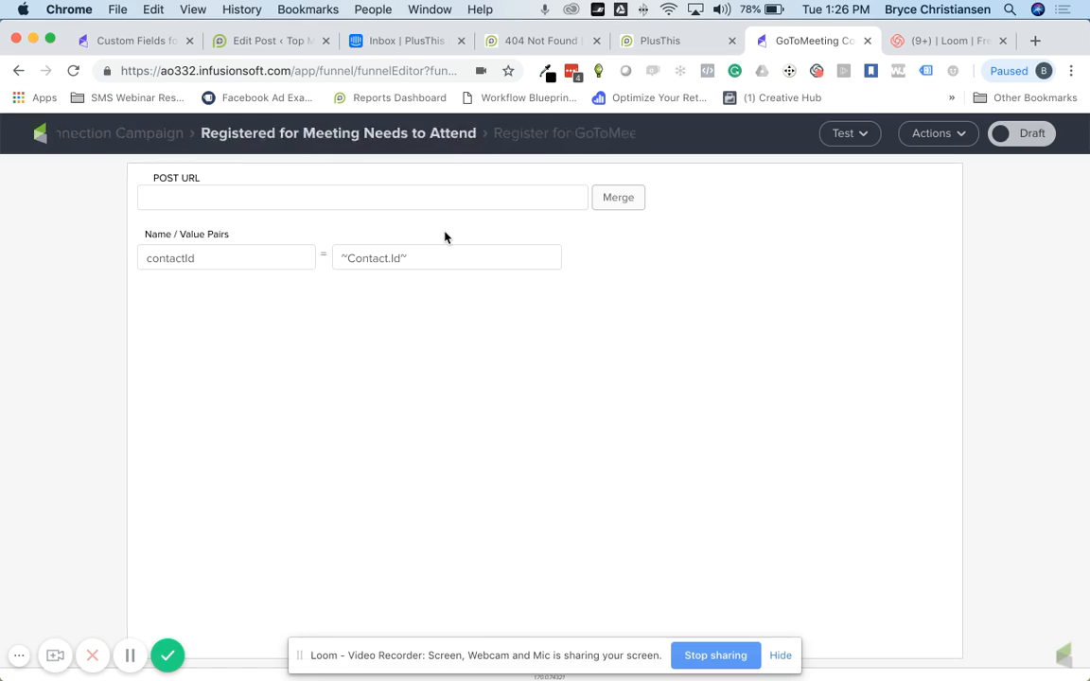
{"action": "left_click", "coordinate": [372, 199]}
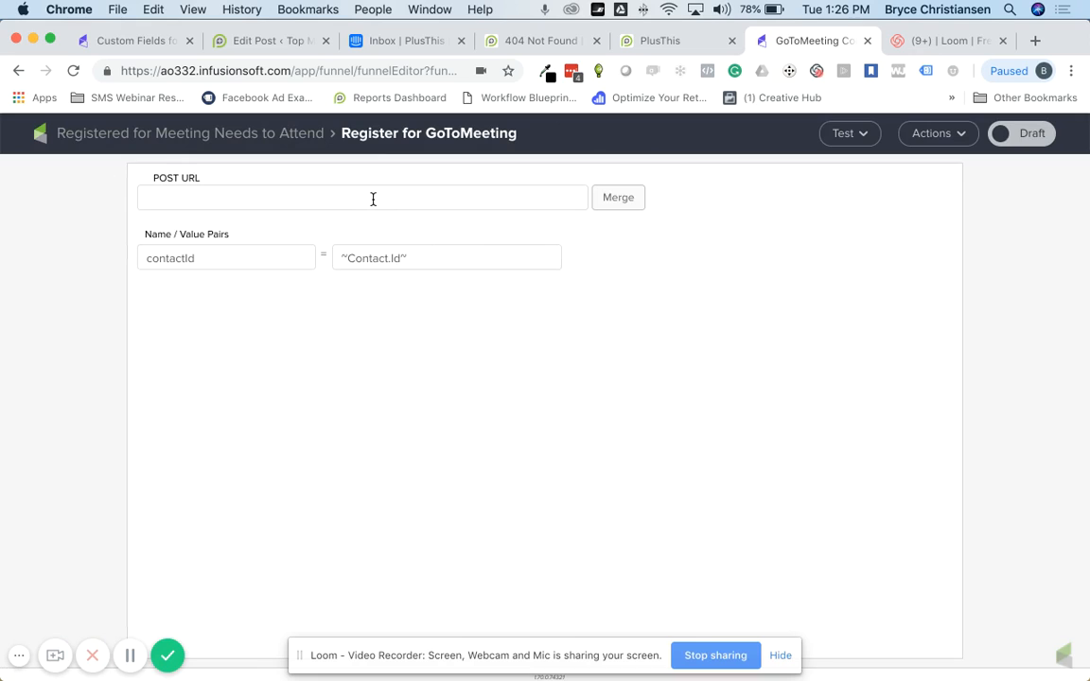
{"action": "key", "text": "super+v"}
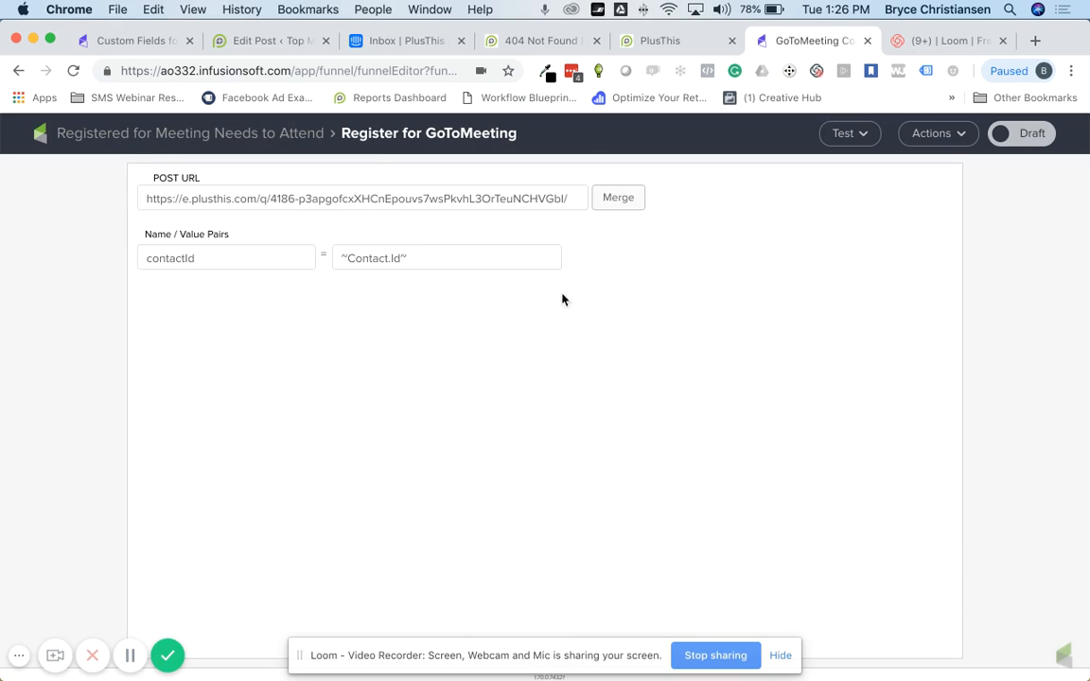
{"action": "mouse_move", "coordinate": [578, 262]}
{"action": "left_click", "coordinate": [995, 135]}
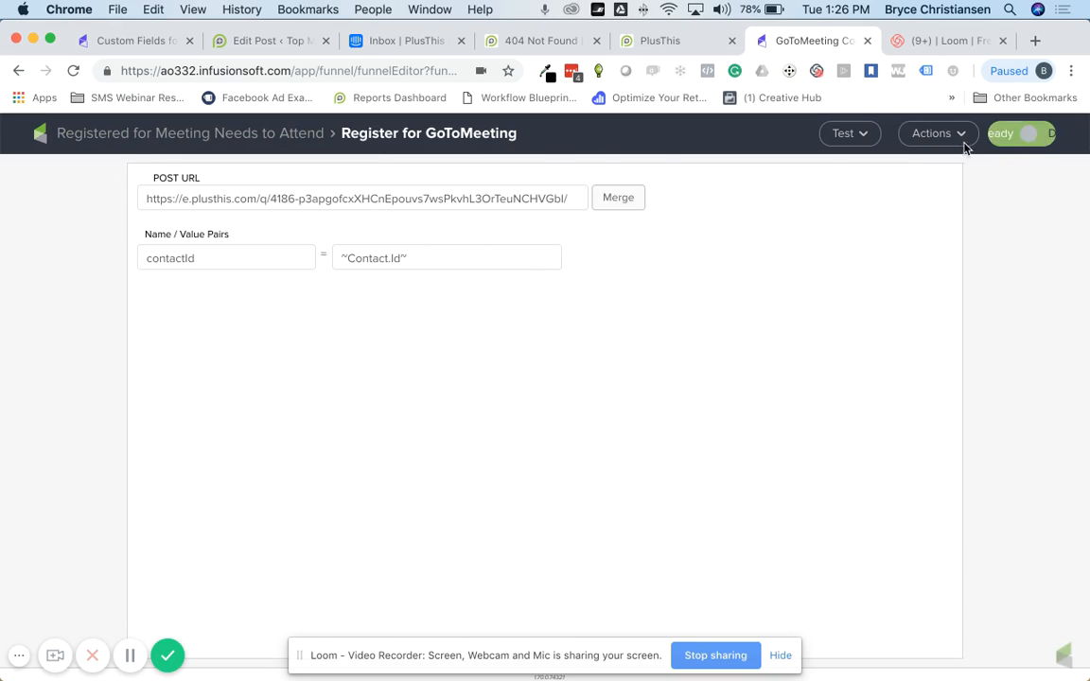
{"action": "left_click", "coordinate": [292, 127]}
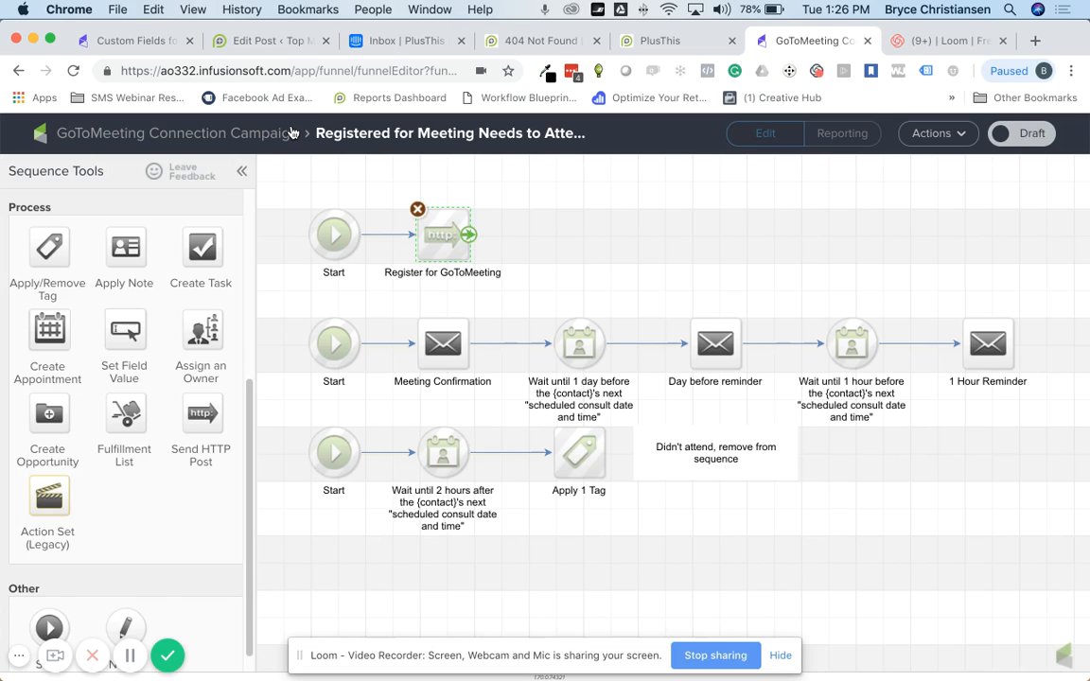
{"action": "left_click", "coordinate": [292, 133]}
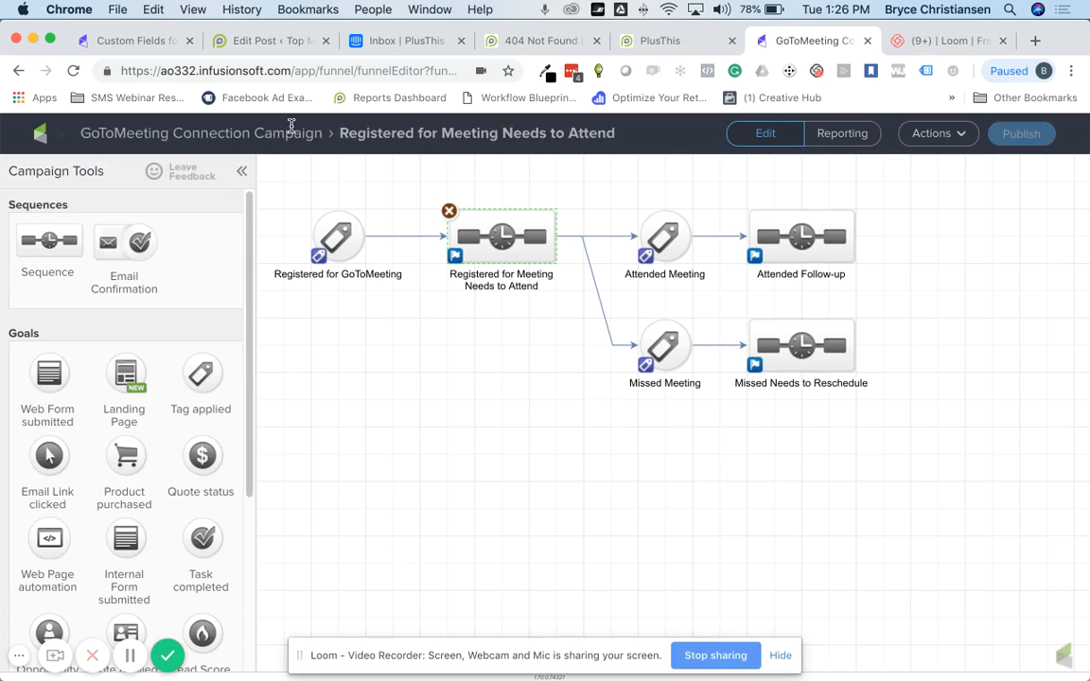
Look at the PlusThis Demos booking page and the GTM Demo tool page, and return to the campaign overview
{"action": "left_click", "coordinate": [540, 41]}
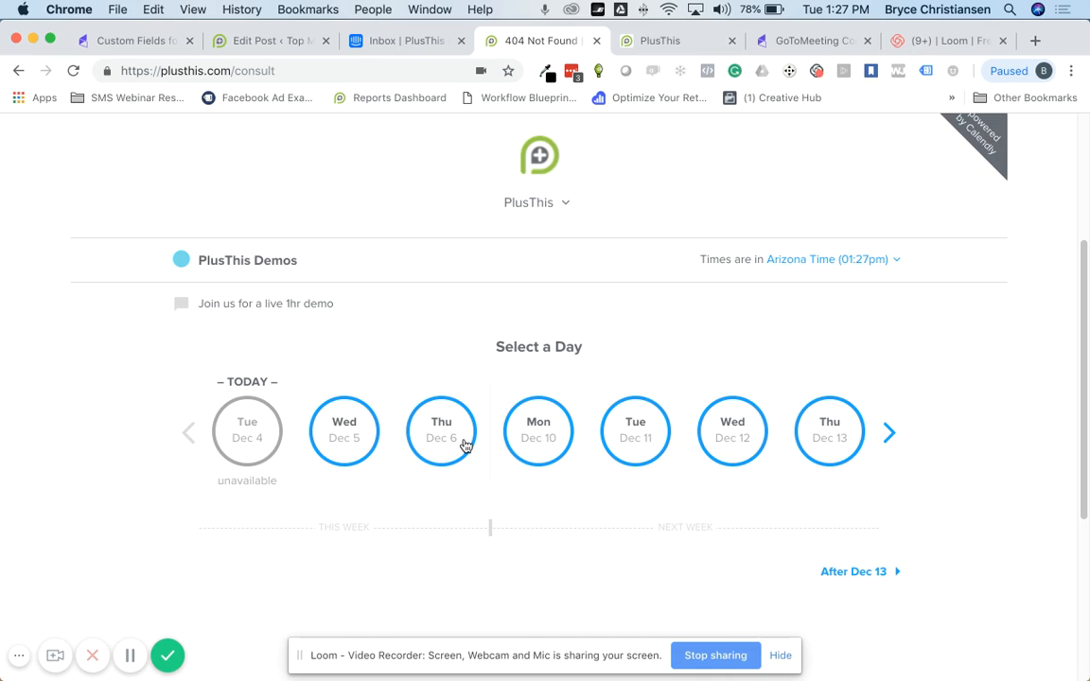
{"action": "left_click", "coordinate": [647, 42]}
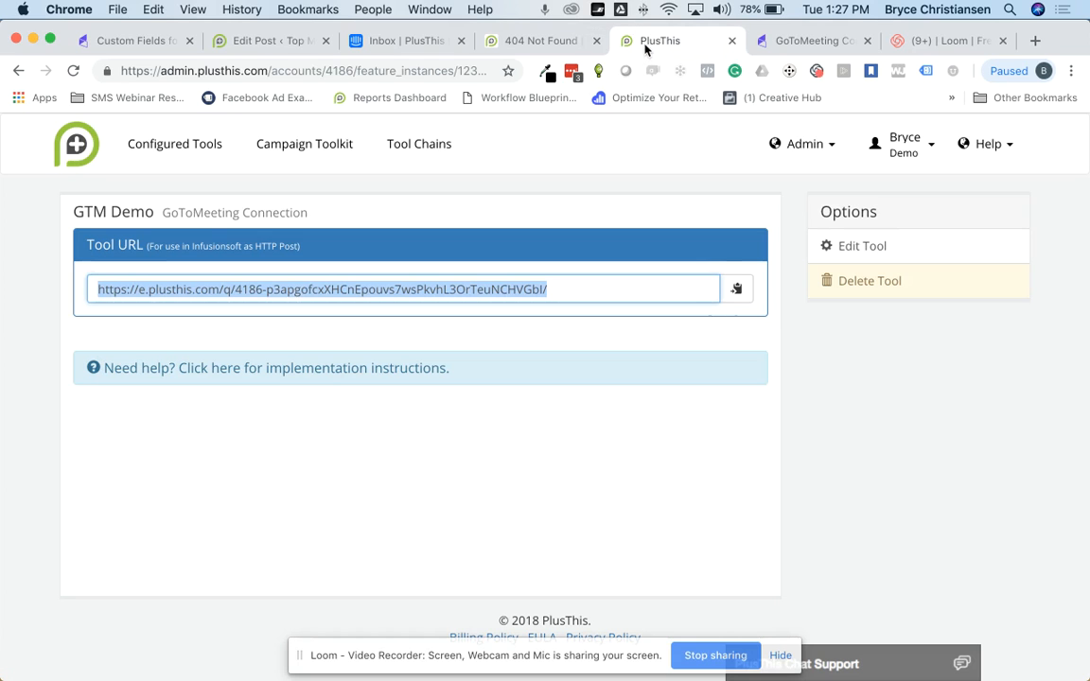
{"action": "left_click", "coordinate": [785, 43]}
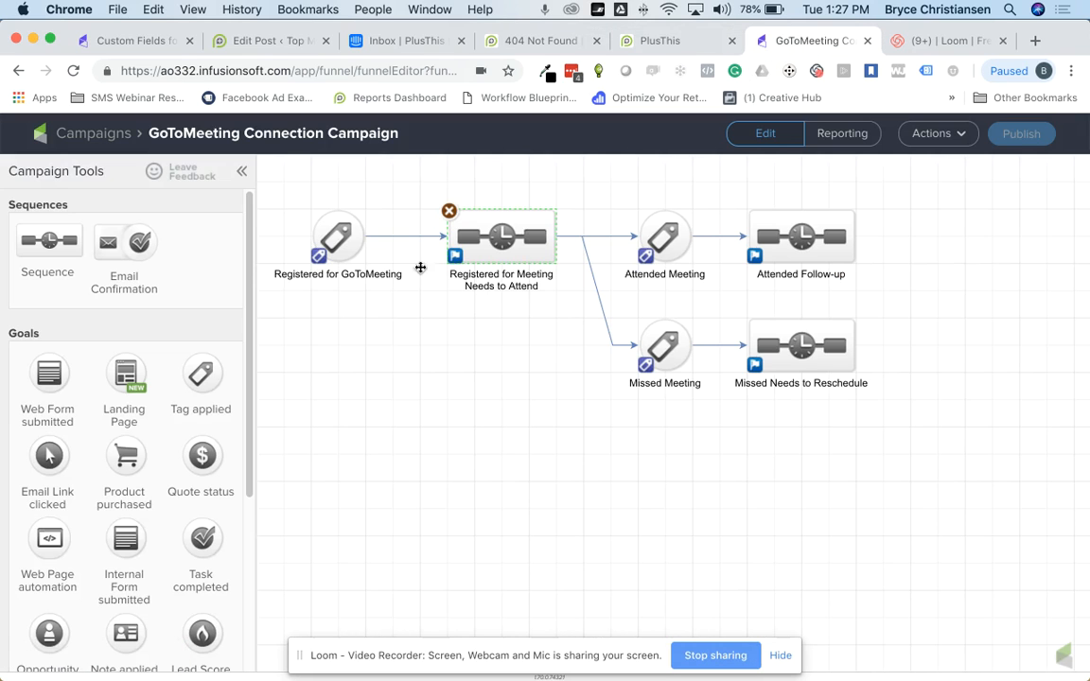